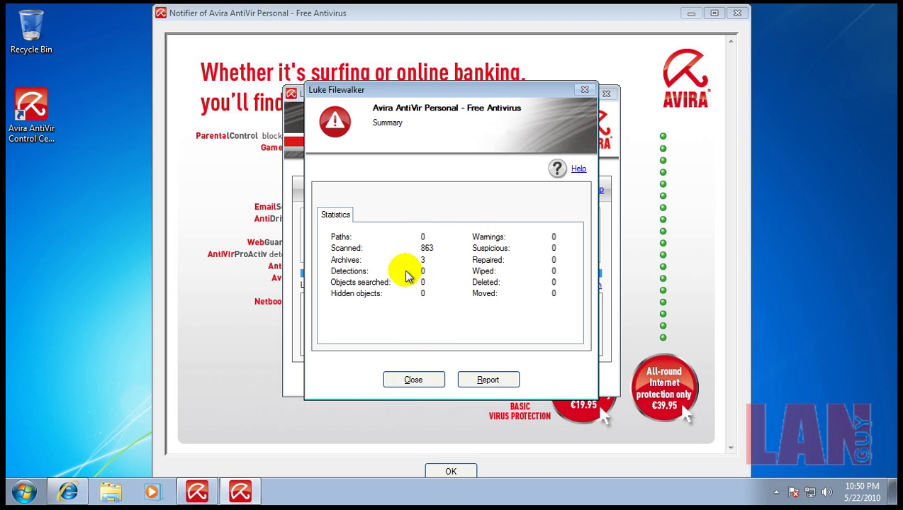
# Close Avira's scan Summary, the Luke Filewalker scan window and the upgrade notifier
pyautogui.click(422, 383)
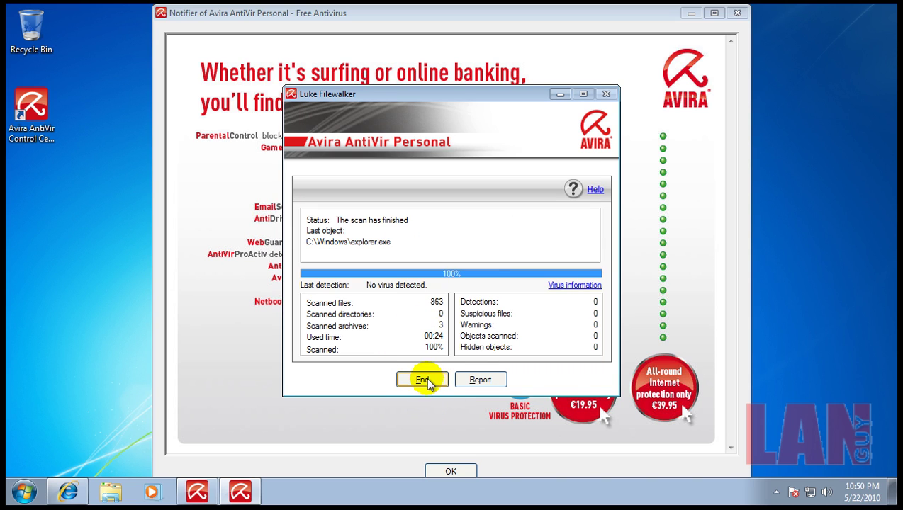
pyautogui.click(423, 381)
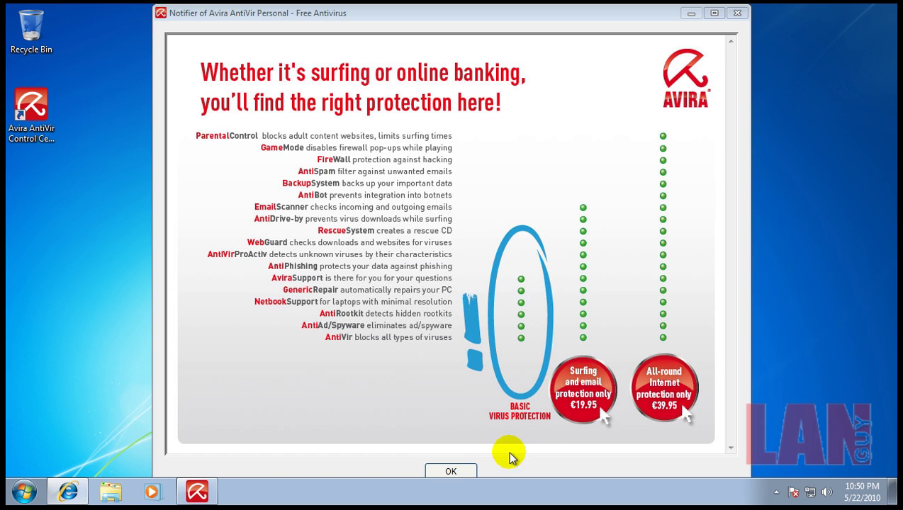
pyautogui.click(459, 473)
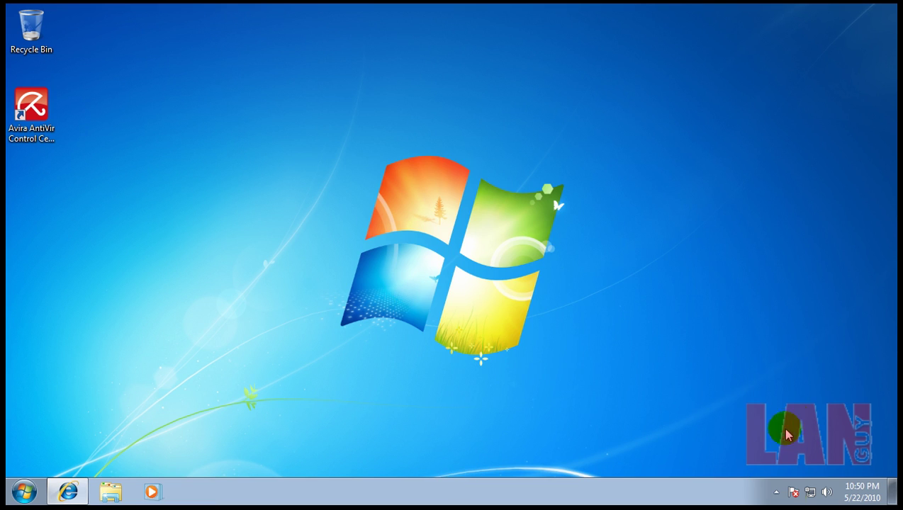
# Bring up Avira's Status page from the tray and launch its Configuration settings
pyautogui.click(776, 492)
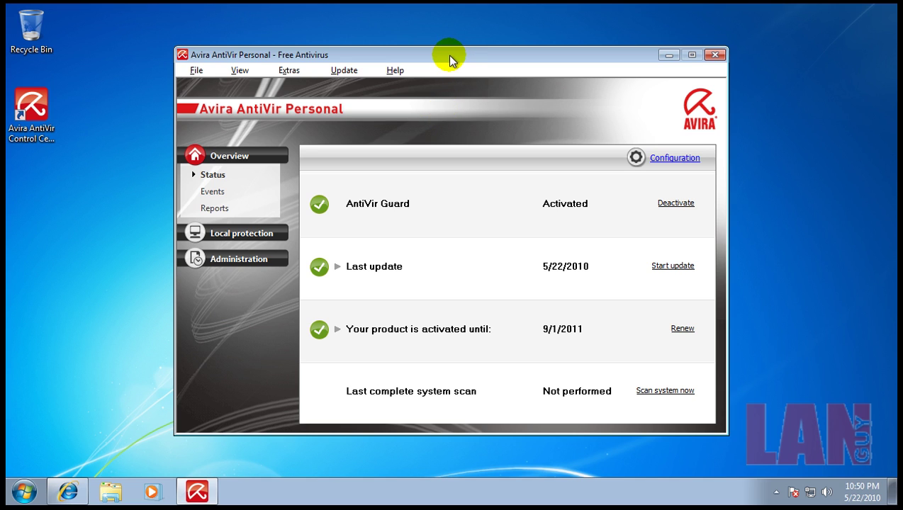
pyautogui.moveTo(450, 57); pyautogui.dragTo(450, 61)
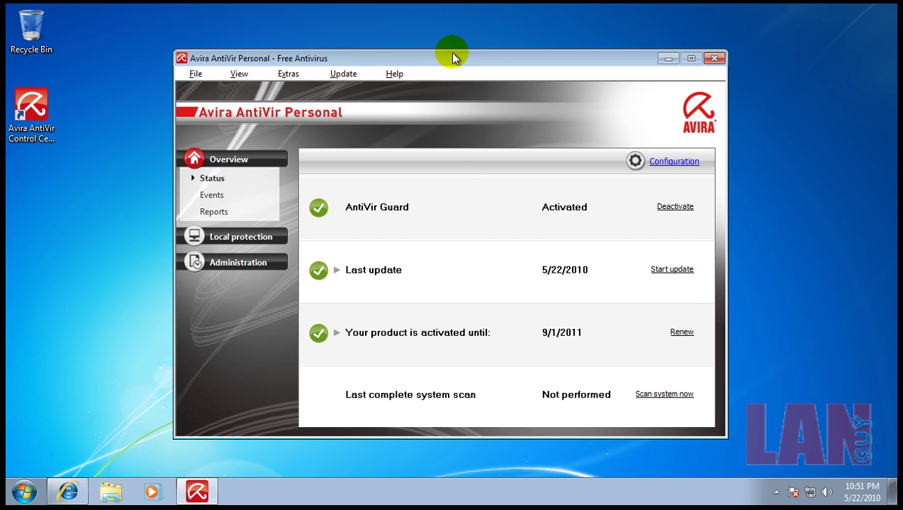
pyautogui.click(672, 167)
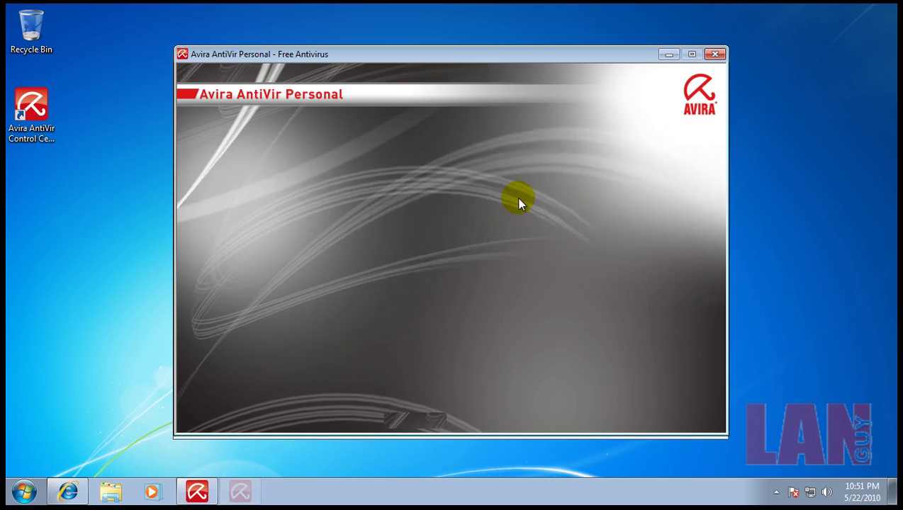
# Turn on Expert mode and enable Search for Rootkits before scan under Scanner > Scan
pyautogui.click(196, 140)
pyautogui.click(209, 175)
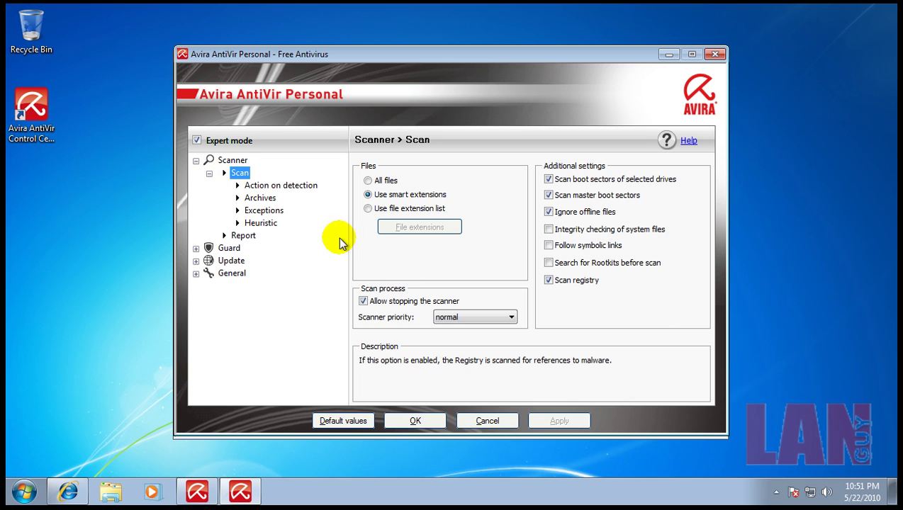
pyautogui.click(248, 182)
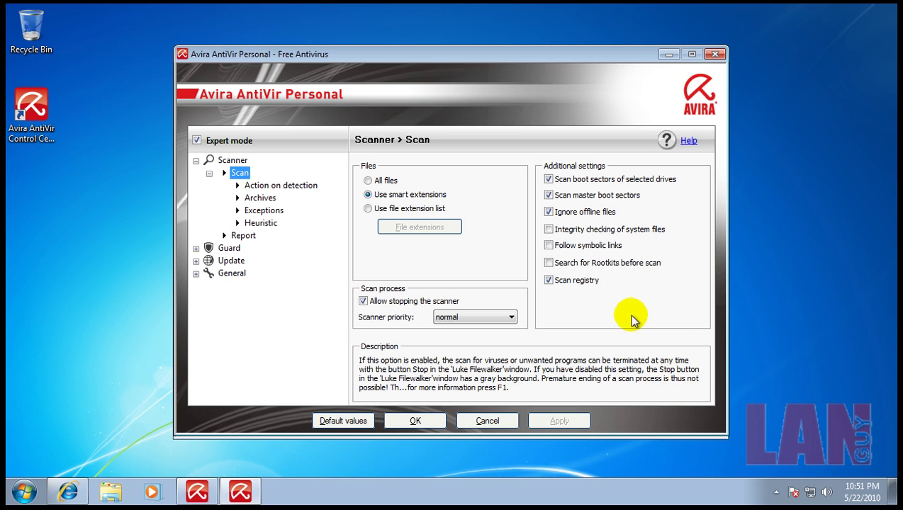
pyautogui.moveTo(630, 268)
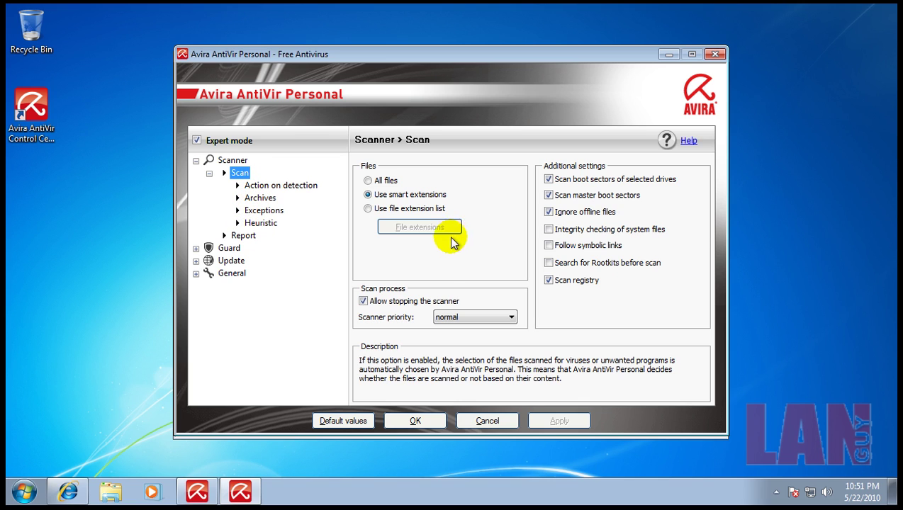
pyautogui.click(549, 264)
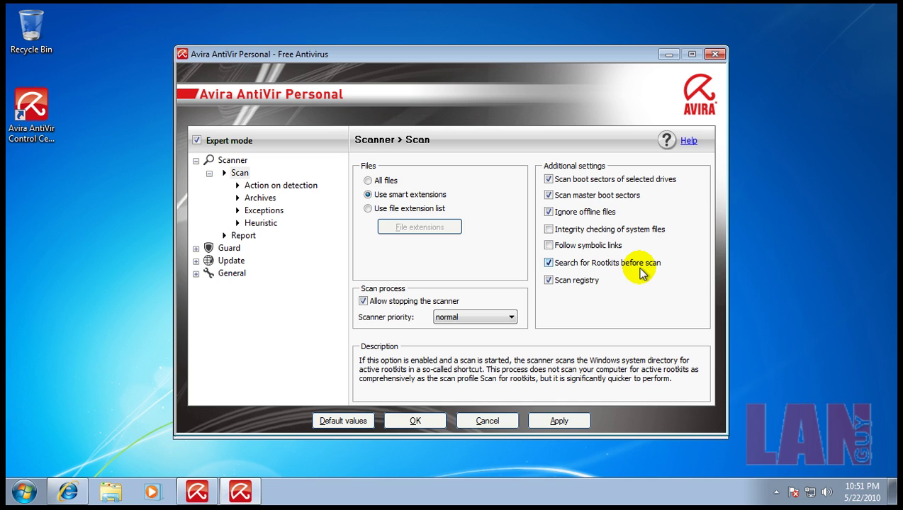
# Set the scanner's action on detection to Automatic, keeping Quarantine as the primary action
pyautogui.click(249, 185)
pyautogui.moveTo(419, 186)
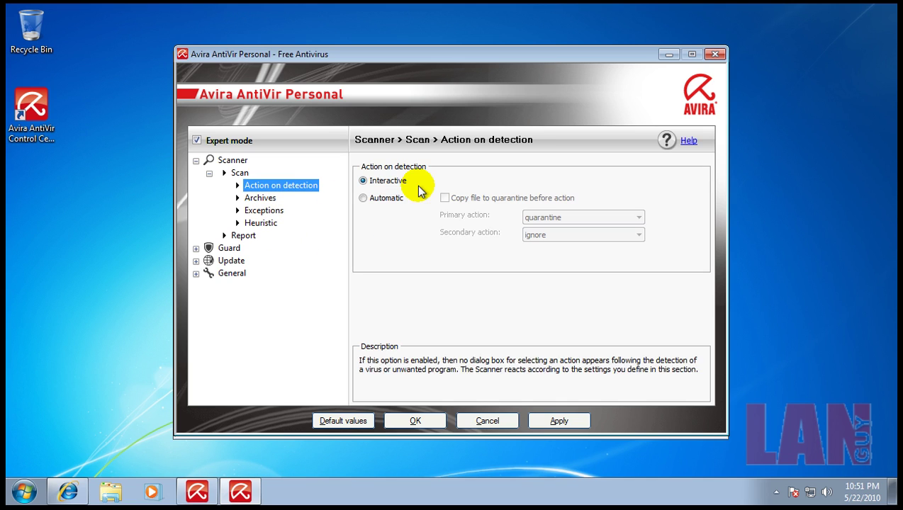
pyautogui.click(364, 199)
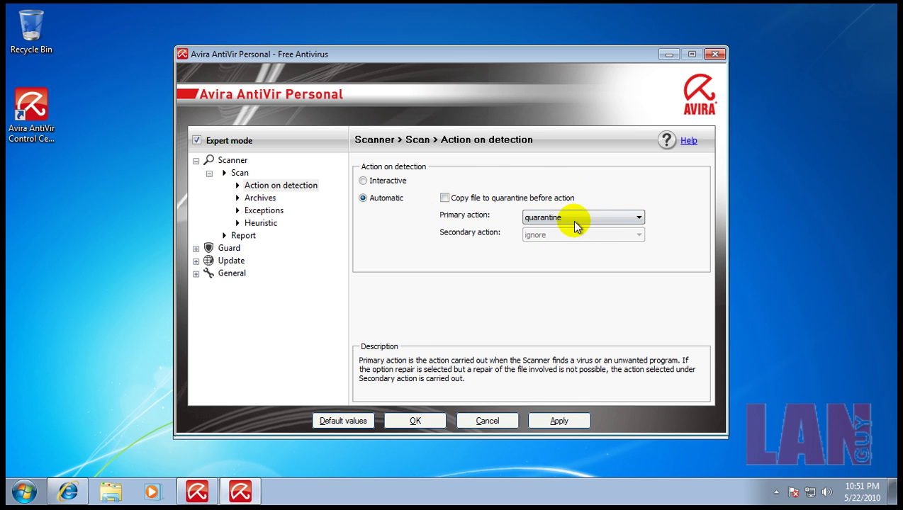
pyautogui.click(564, 222)
pyautogui.click(559, 248)
pyautogui.click(557, 221)
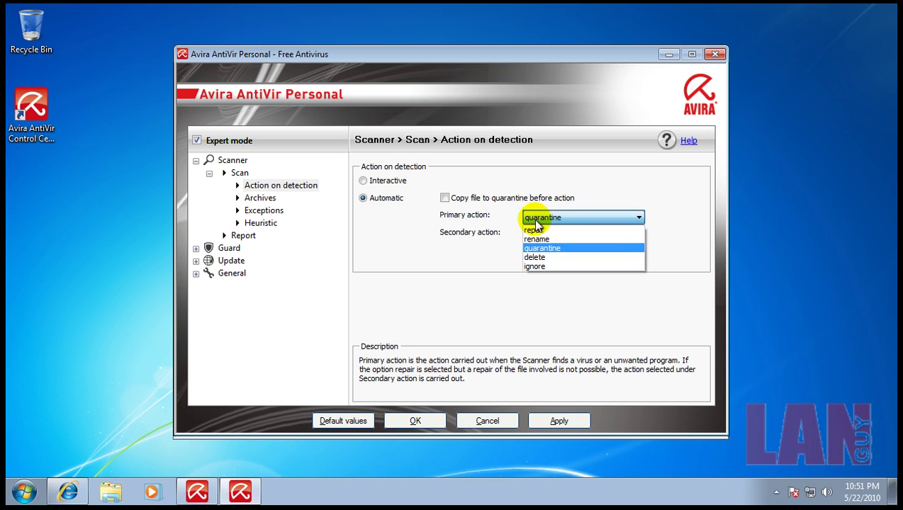
pyautogui.click(566, 242)
pyautogui.click(261, 200)
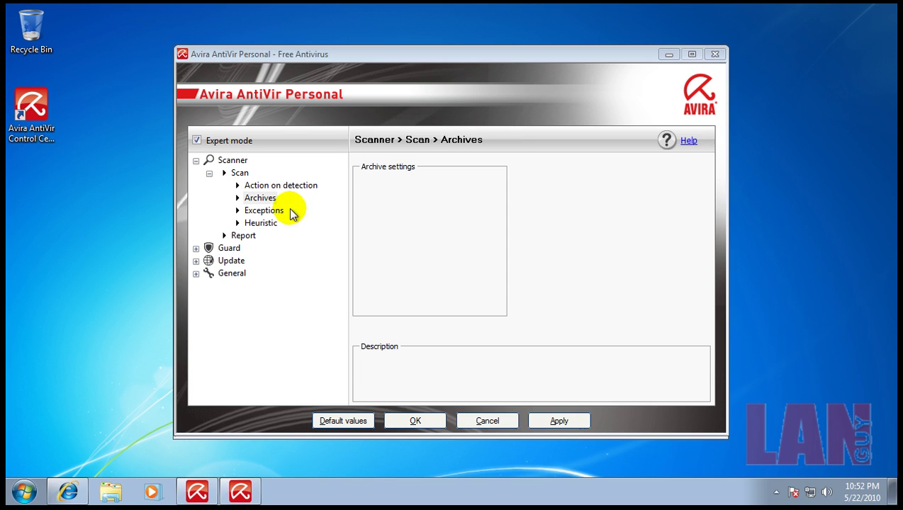
# Review the scanner's Archives, Exceptions and Heuristic pages, then apply the configuration changes
pyautogui.moveTo(694, 213); pyautogui.dragTo(689, 319)
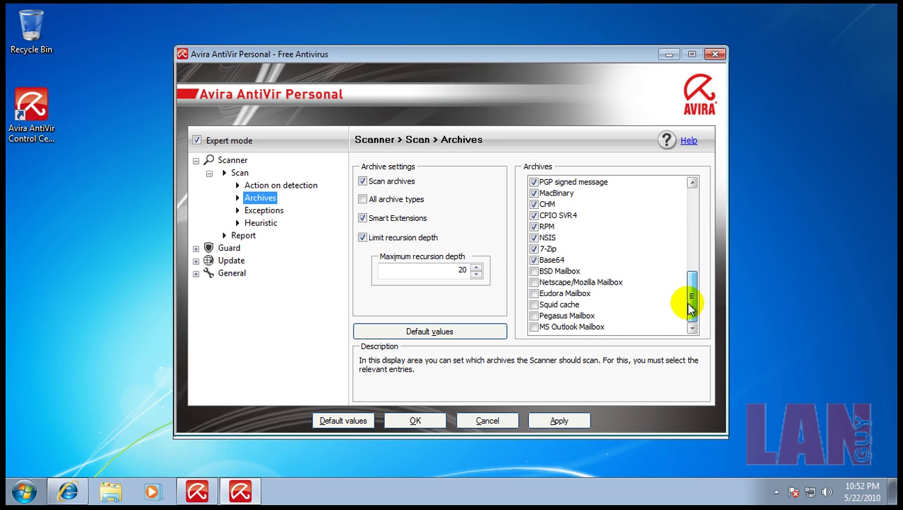
pyautogui.moveTo(689, 305); pyautogui.dragTo(691, 196)
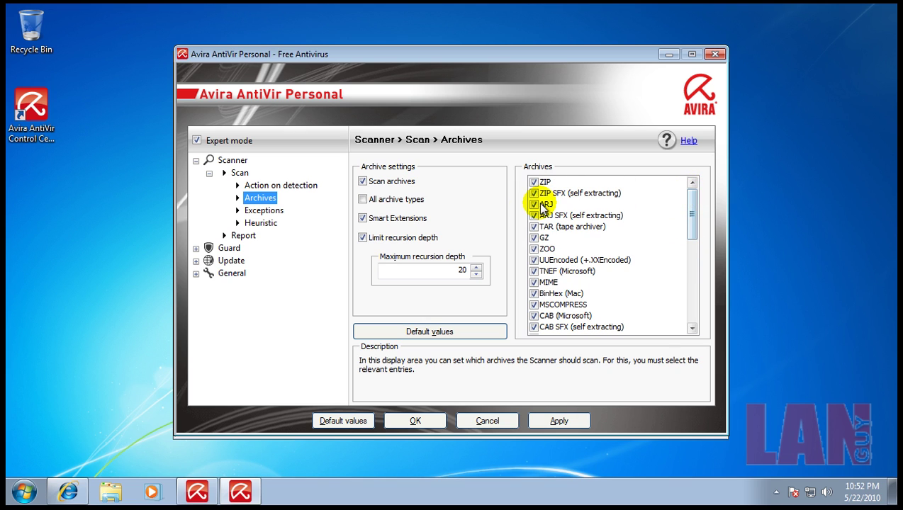
pyautogui.moveTo(432, 214)
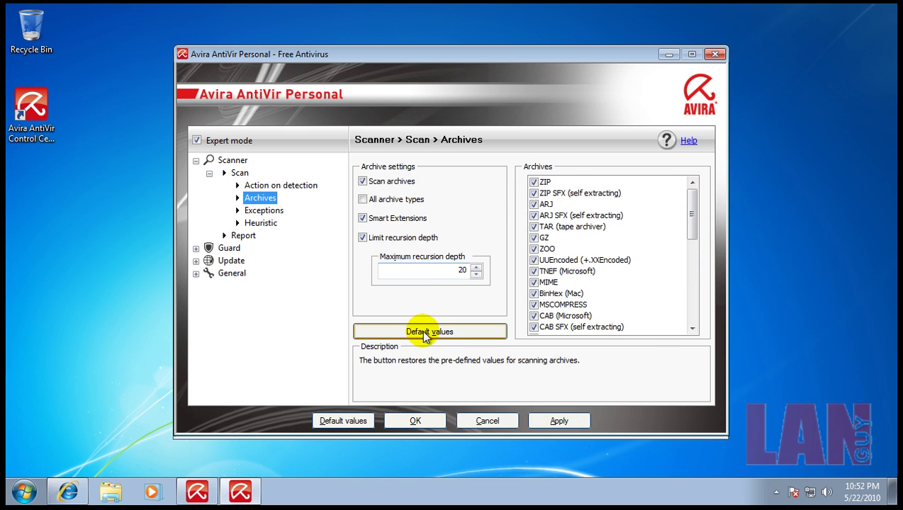
pyautogui.click(265, 213)
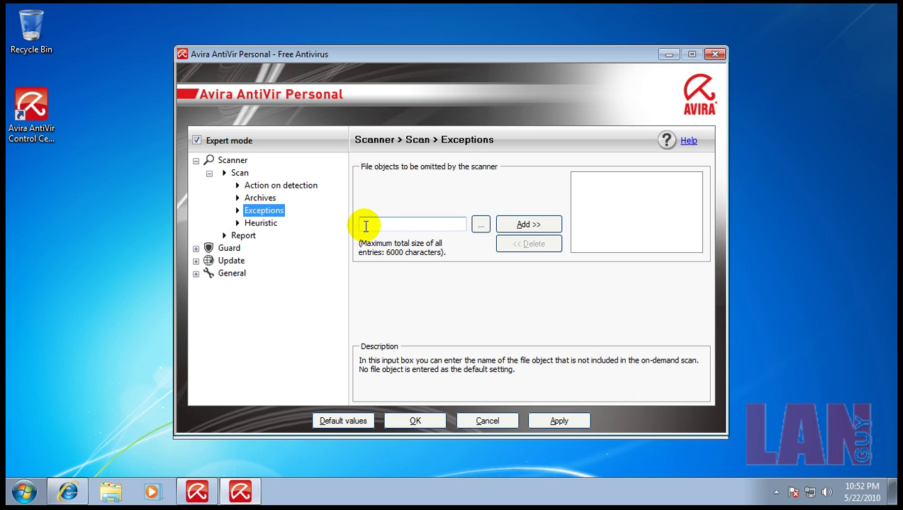
pyautogui.click(264, 224)
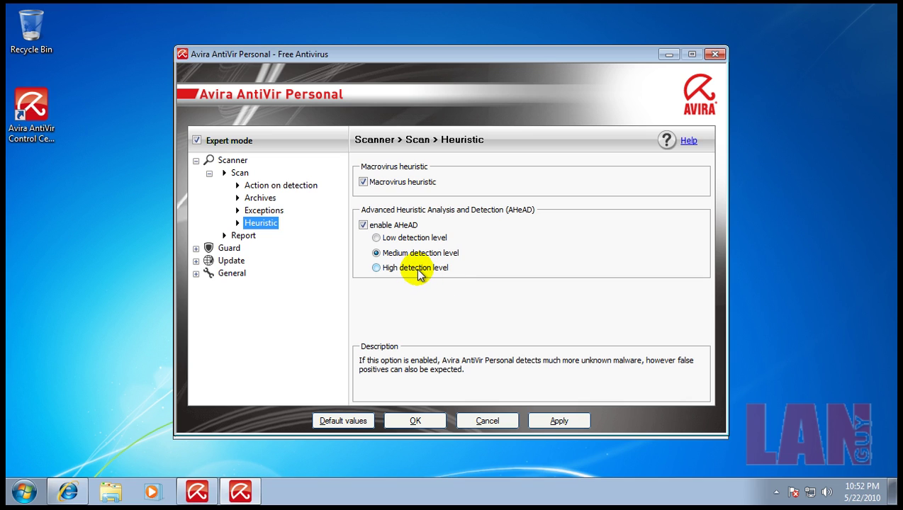
pyautogui.click(560, 422)
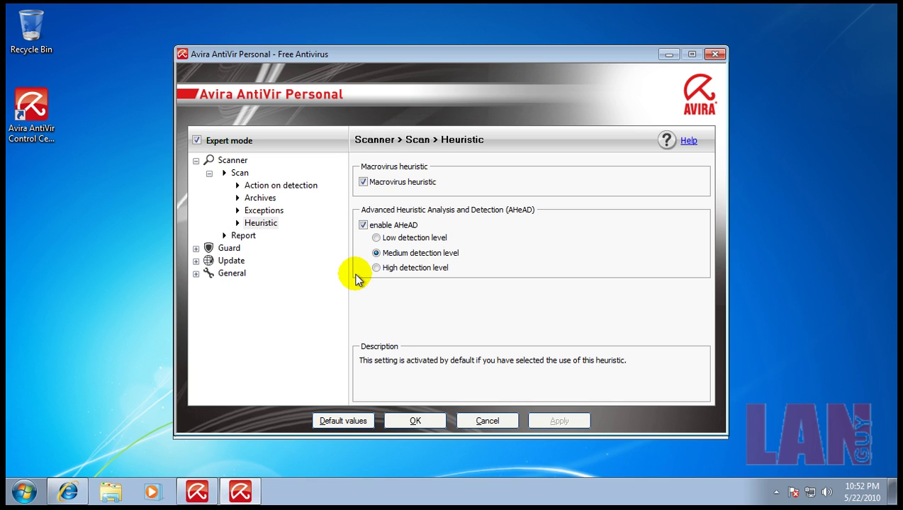
pyautogui.moveTo(428, 267)
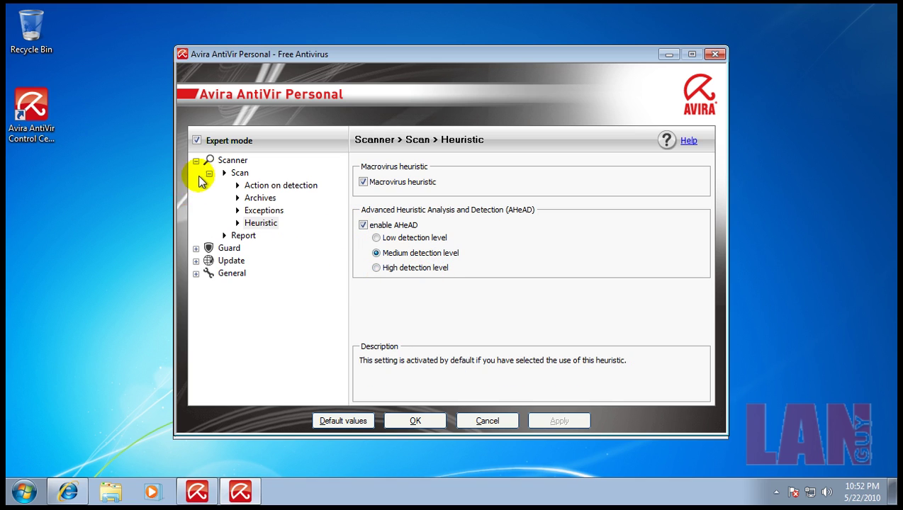
# Browse the Guard's Scan, Action on detection, Exceptions, Heuristic and Report pages, then view Update settings
pyautogui.click(196, 161)
pyautogui.click(196, 173)
pyautogui.click(233, 185)
pyautogui.click(209, 186)
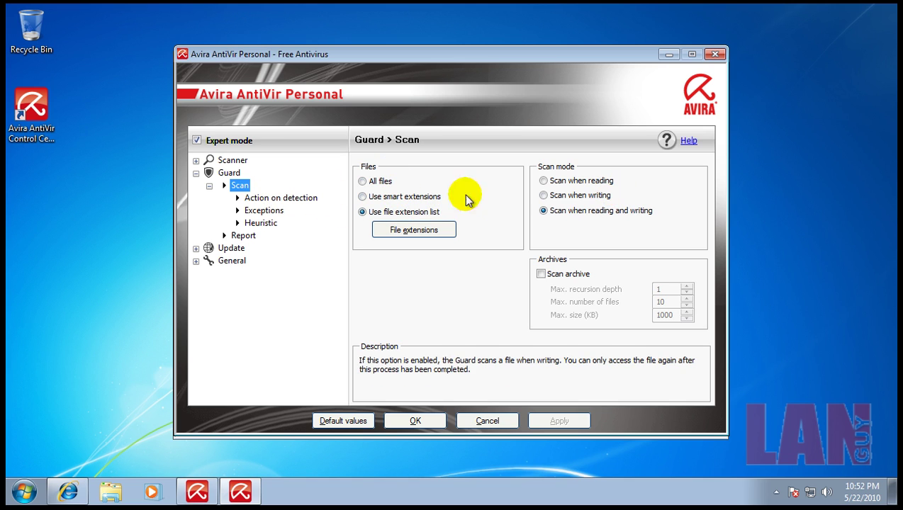
pyautogui.click(289, 200)
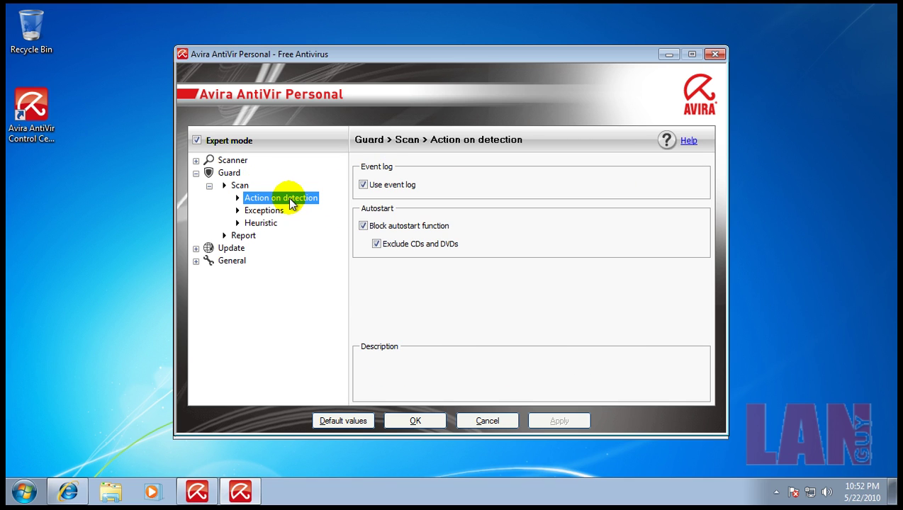
pyautogui.click(255, 210)
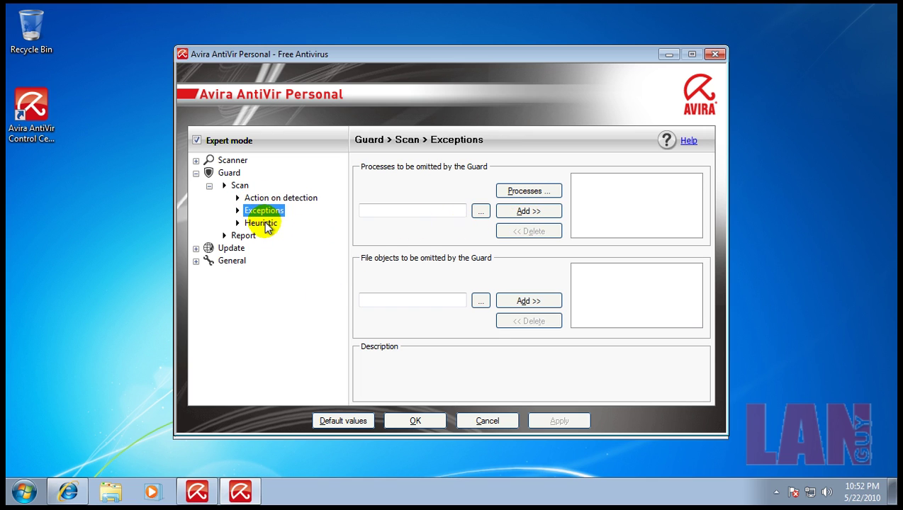
pyautogui.click(261, 223)
pyautogui.click(244, 236)
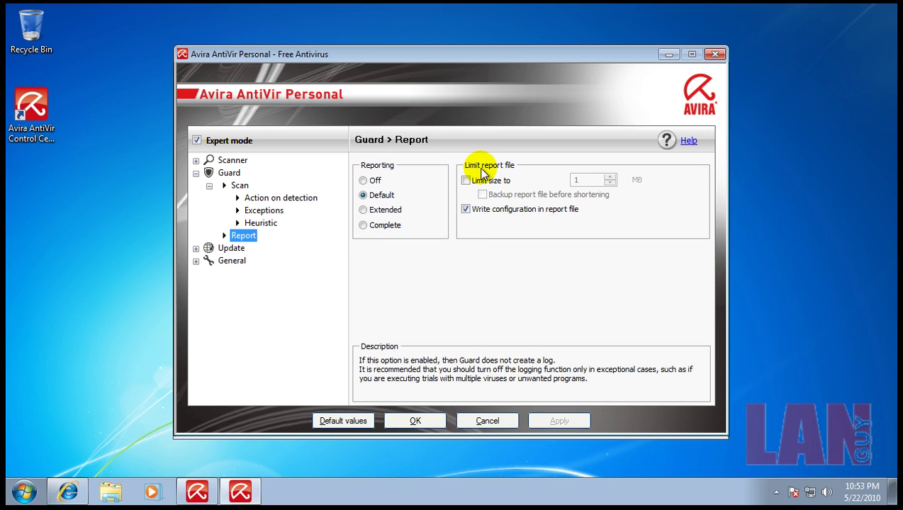
pyautogui.click(383, 196)
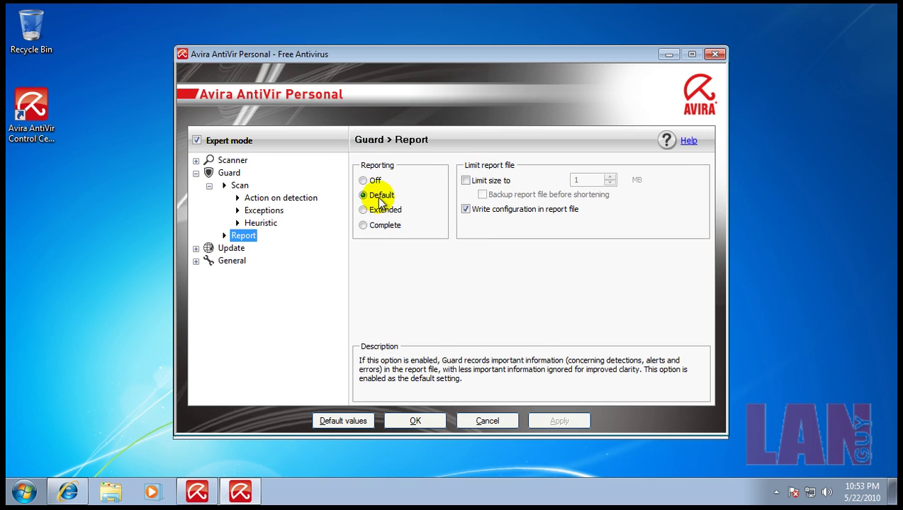
pyautogui.moveTo(494, 186)
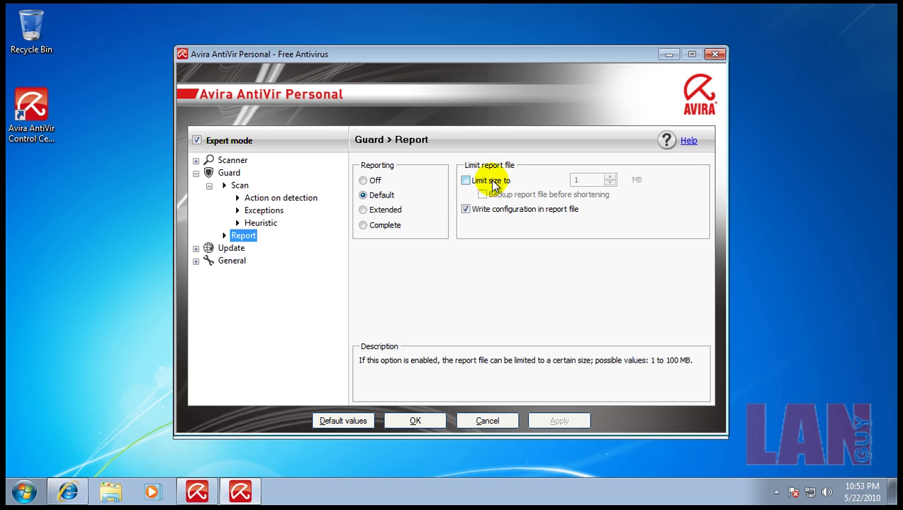
pyautogui.click(196, 173)
pyautogui.click(196, 186)
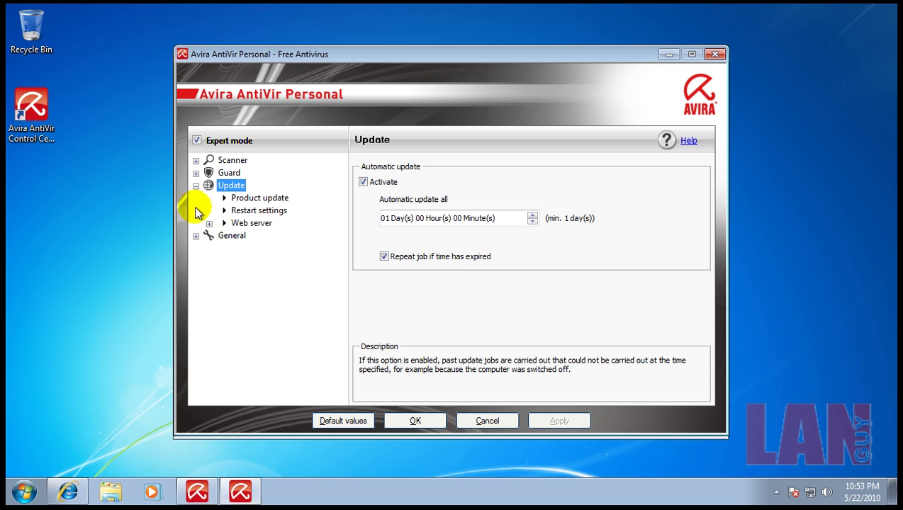
# Select all extended threat categories under General > Threat categories and apply
pyautogui.click(196, 186)
pyautogui.click(196, 199)
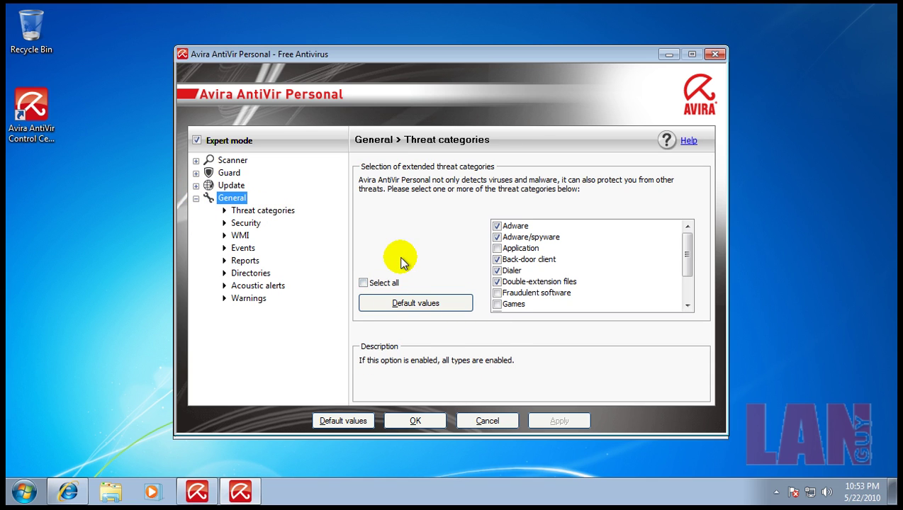
pyautogui.click(363, 283)
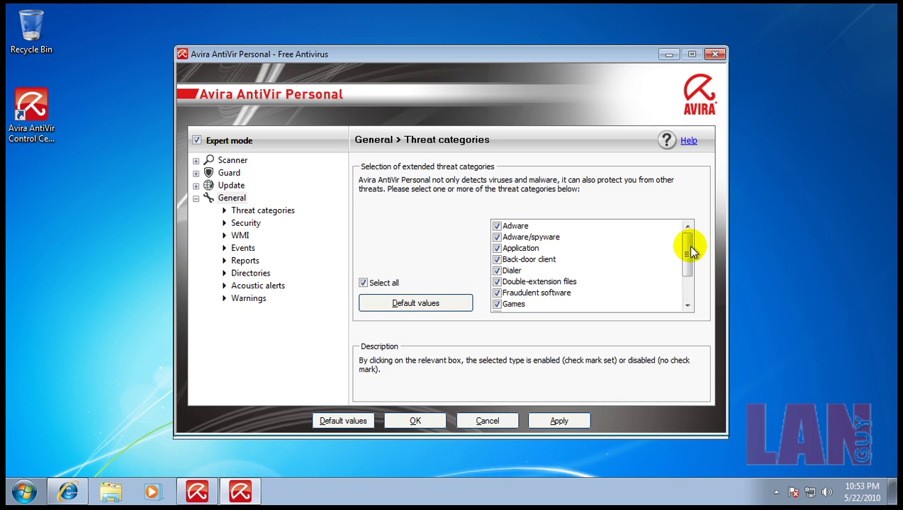
pyautogui.moveTo(687, 255); pyautogui.dragTo(681, 302)
pyautogui.click(571, 422)
# Look over the remaining General pages, from Security to Warnings, and close the configuration with OK
pyautogui.click(243, 223)
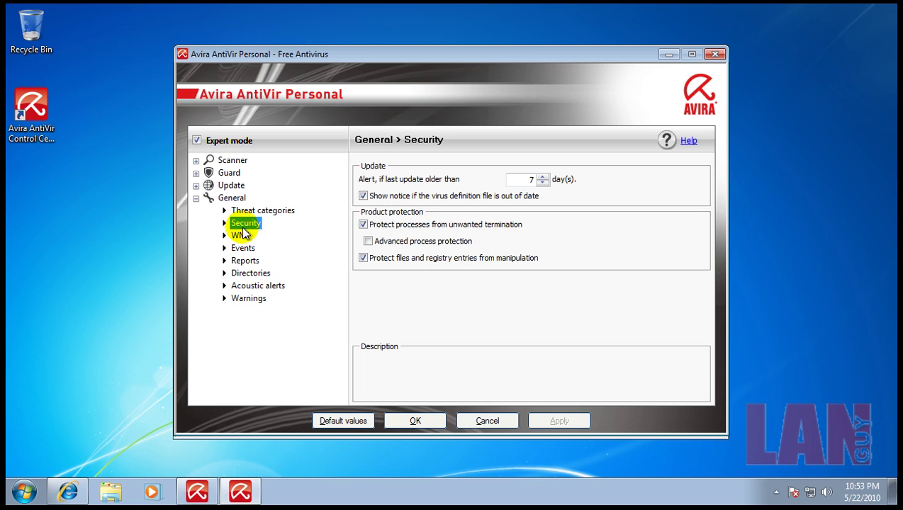
pyautogui.click(241, 236)
pyautogui.click(243, 248)
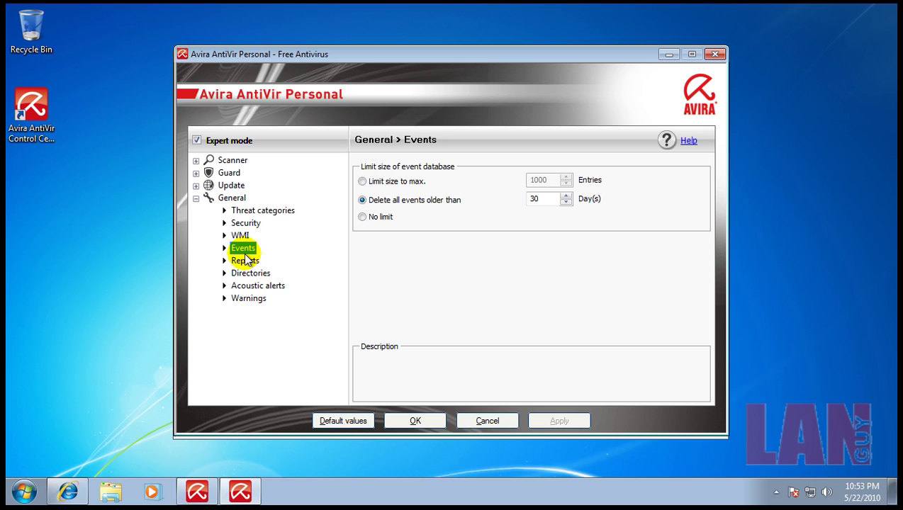
pyautogui.click(245, 261)
pyautogui.click(250, 274)
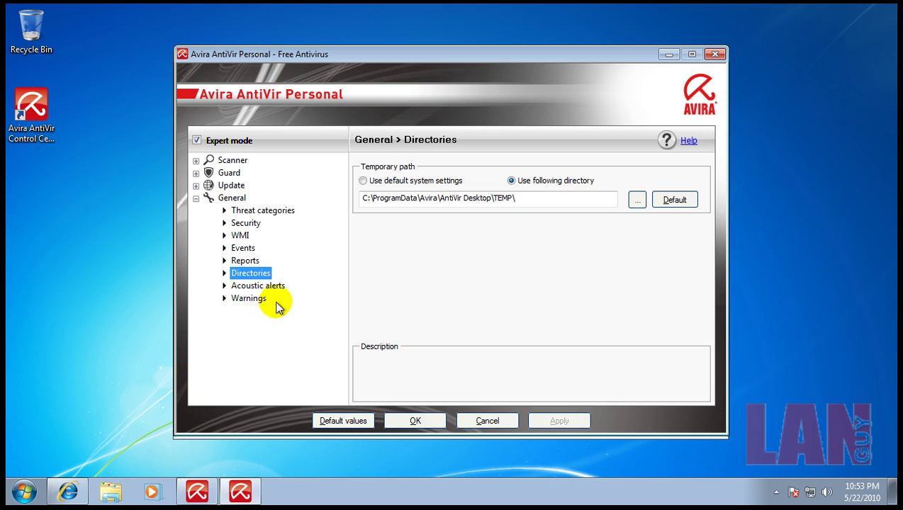
pyautogui.click(266, 287)
pyautogui.click(249, 301)
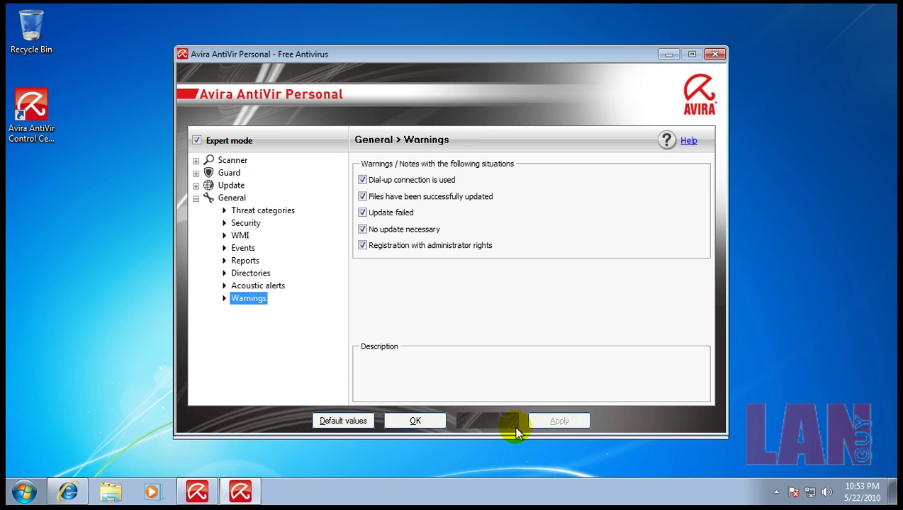
pyautogui.click(432, 426)
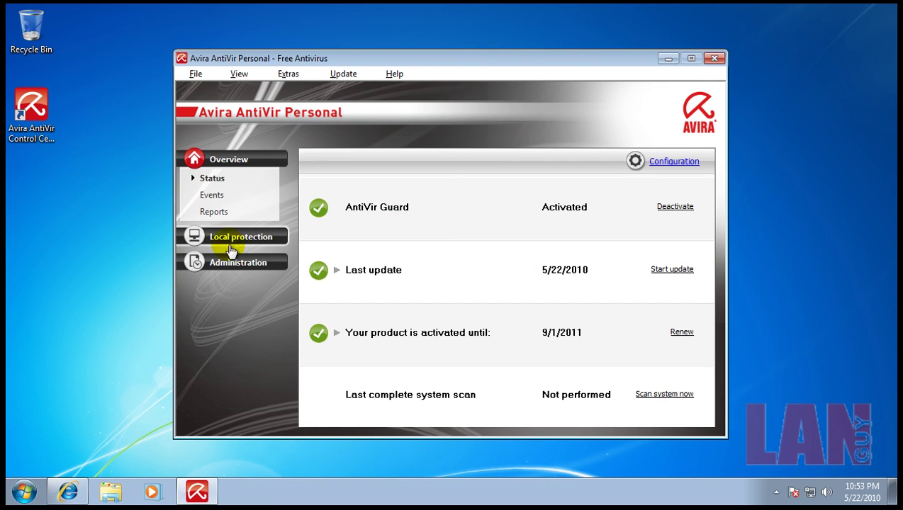
# Close Avira's Control Center and return to the VirusTotal page in Internet Explorer
pyautogui.click(715, 61)
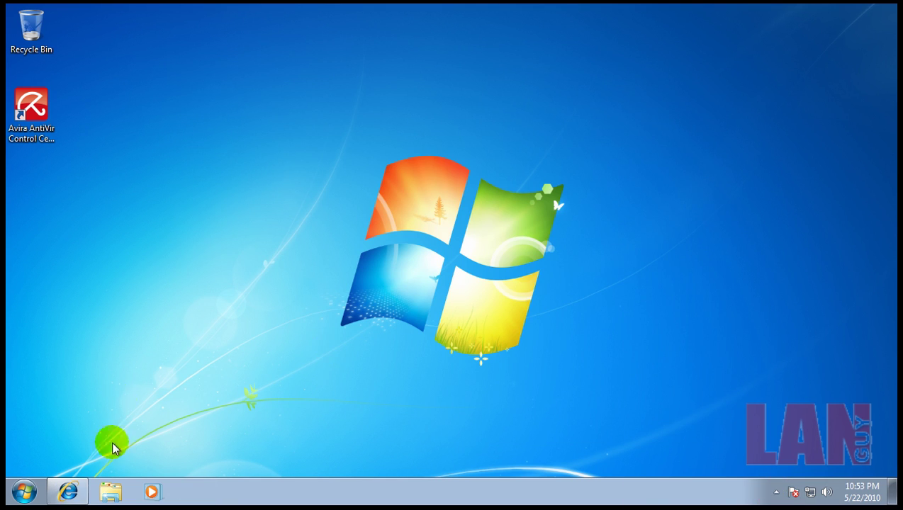
pyautogui.click(68, 491)
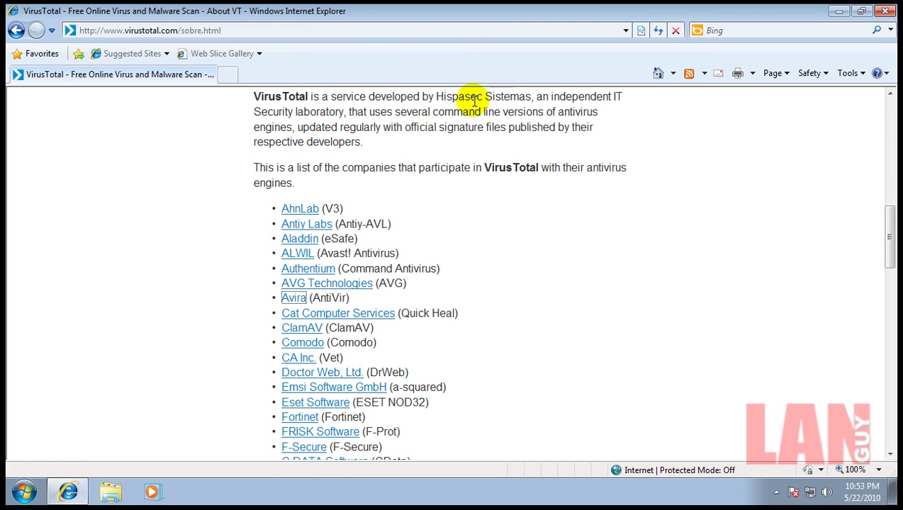
# Load matousec.com's Proactive Security Challenge introduction page from the address bar
pyautogui.click(280, 28)
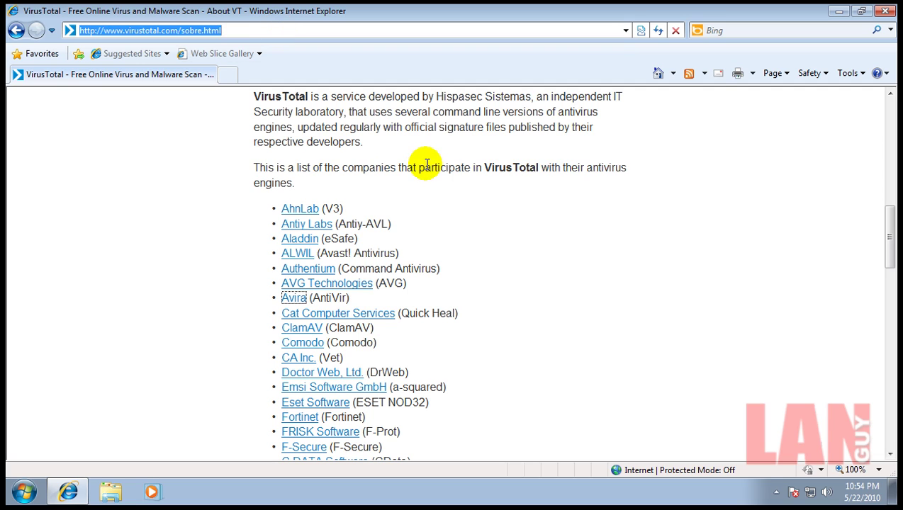
pyautogui.moveTo(859, 492)
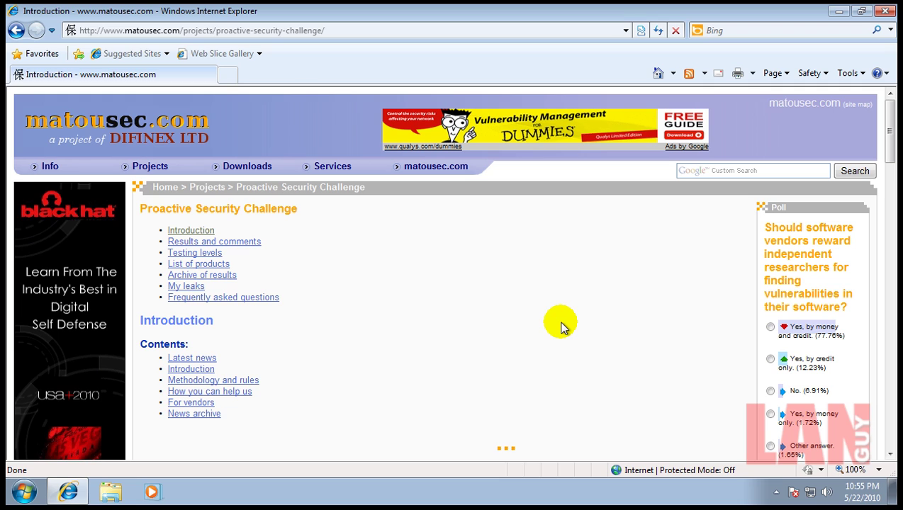
# Open Results and comments and scroll the ratings tables, finding PC Tools Firewall Plus at 51 %
pyautogui.scroll(-1, 533, 336)
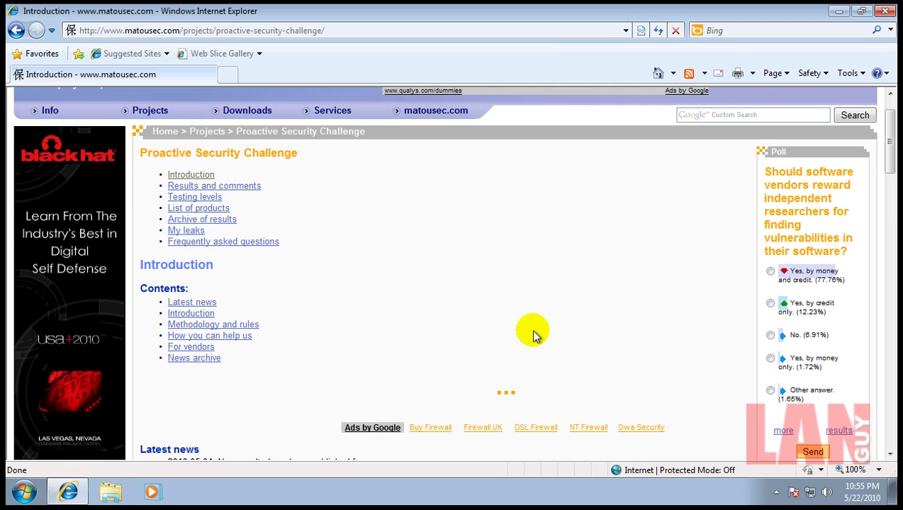
pyautogui.click(250, 189)
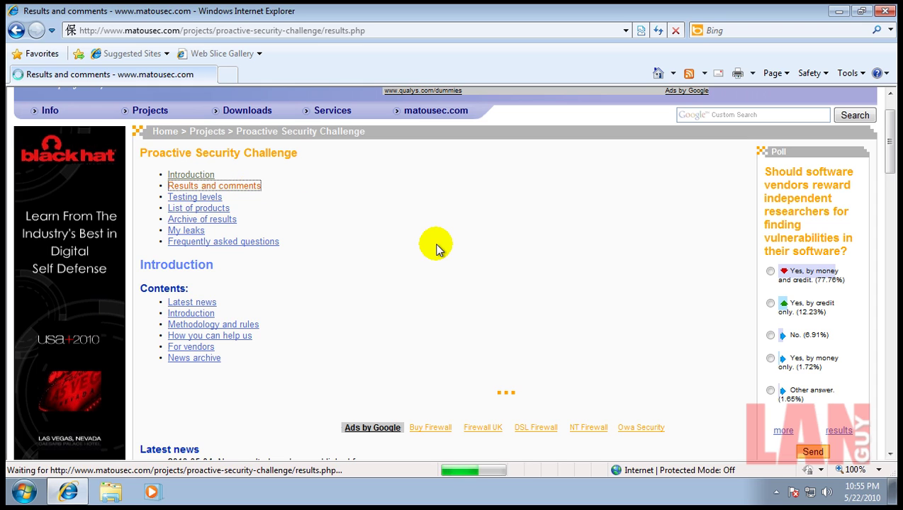
pyautogui.scroll(-1, 461, 302)
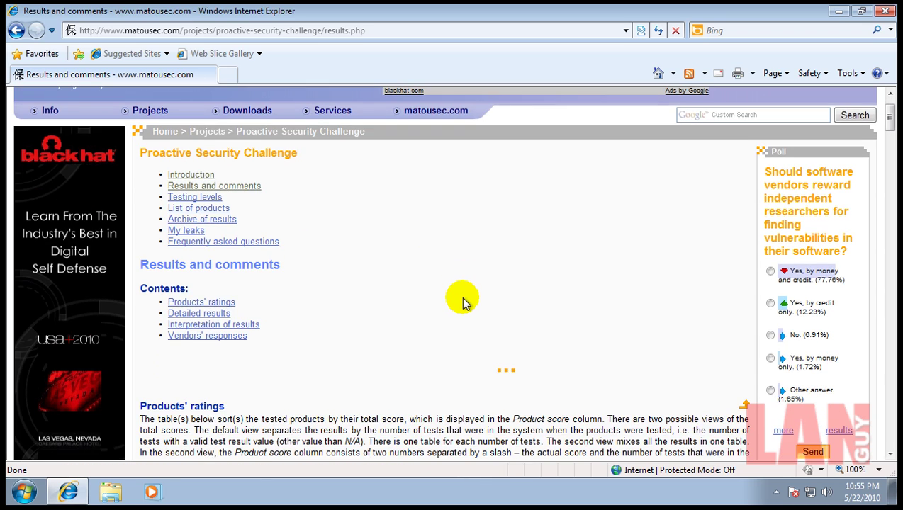
pyautogui.scroll(-5, 461, 302)
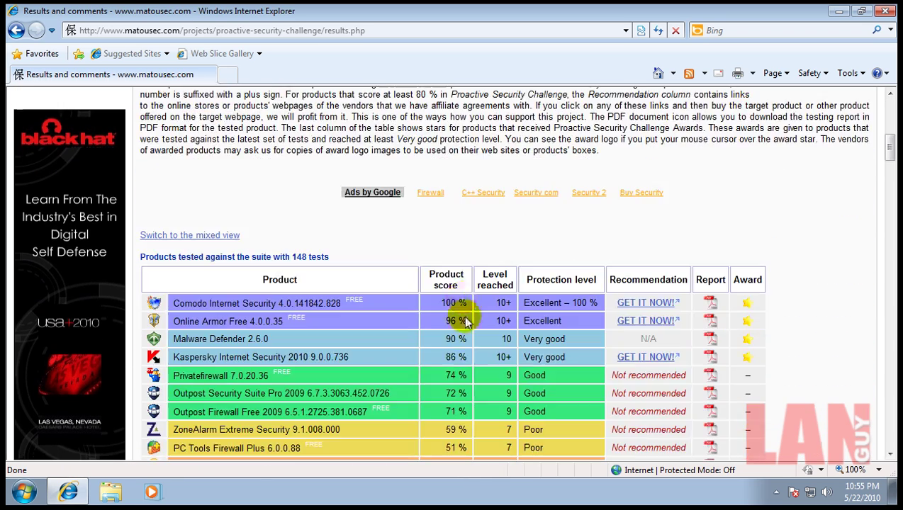
pyautogui.scroll(-2, 479, 339)
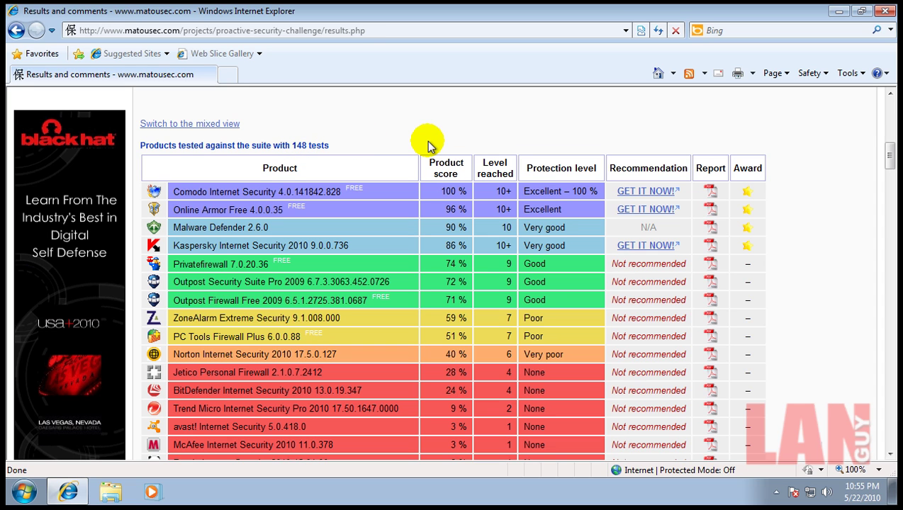
pyautogui.scroll(-5, 728, 227)
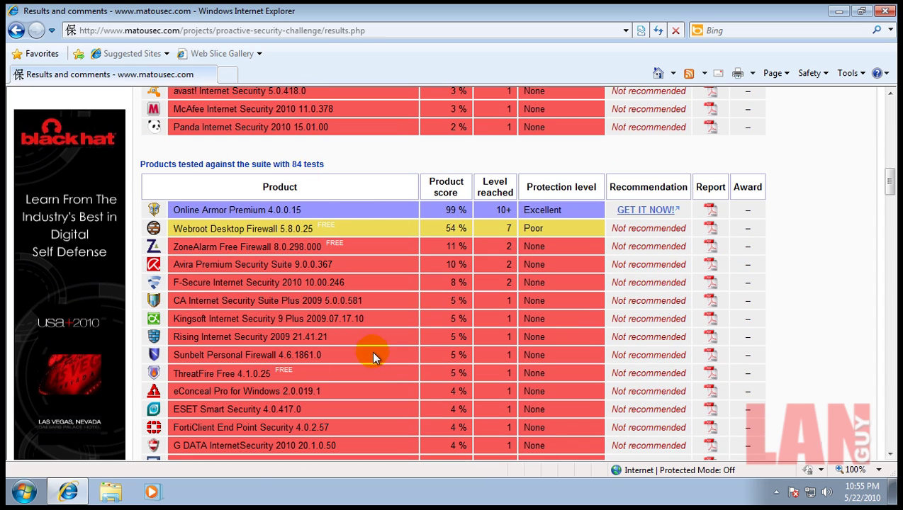
pyautogui.scroll(2, 375, 358)
pyautogui.scroll(2, 425, 326)
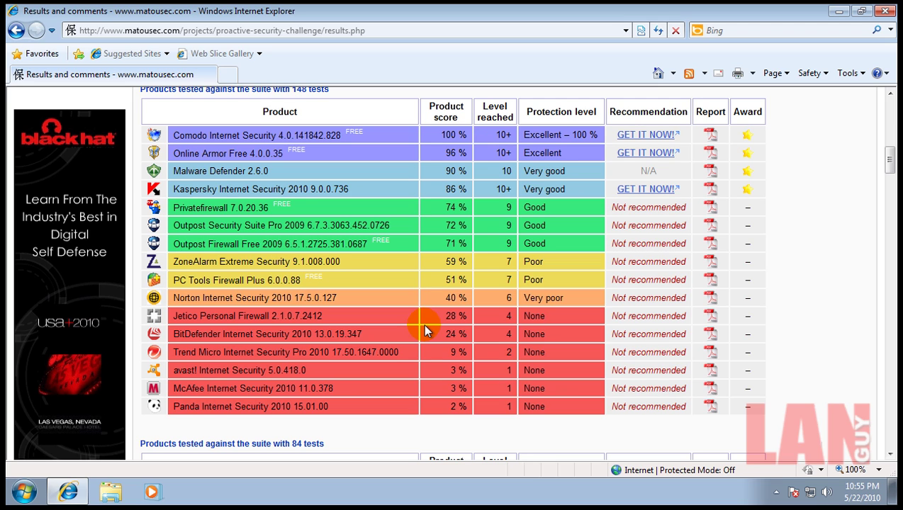
pyautogui.scroll(1, 362, 273)
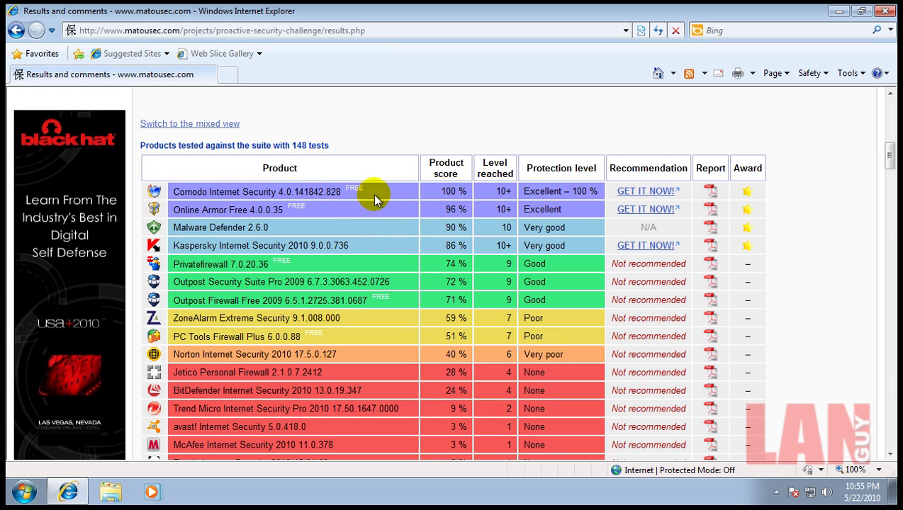
pyautogui.scroll(1, 410, 150)
pyautogui.scroll(4, 409, 150)
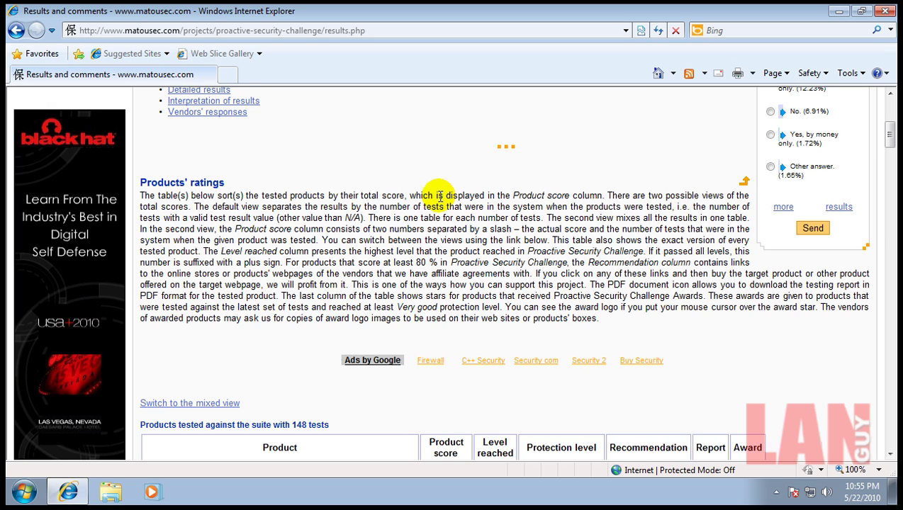
pyautogui.scroll(-4, 417, 231)
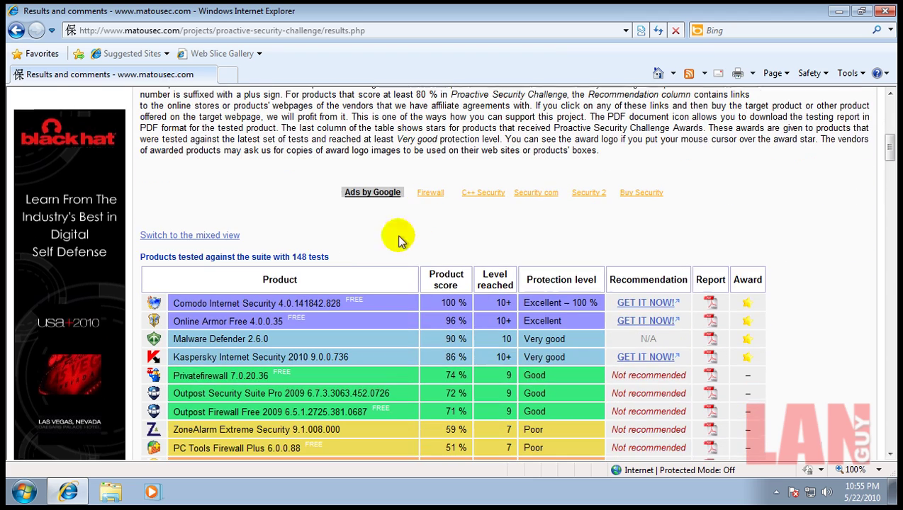
pyautogui.scroll(-2, 393, 324)
pyautogui.scroll(-3, 393, 325)
pyautogui.scroll(3, 395, 320)
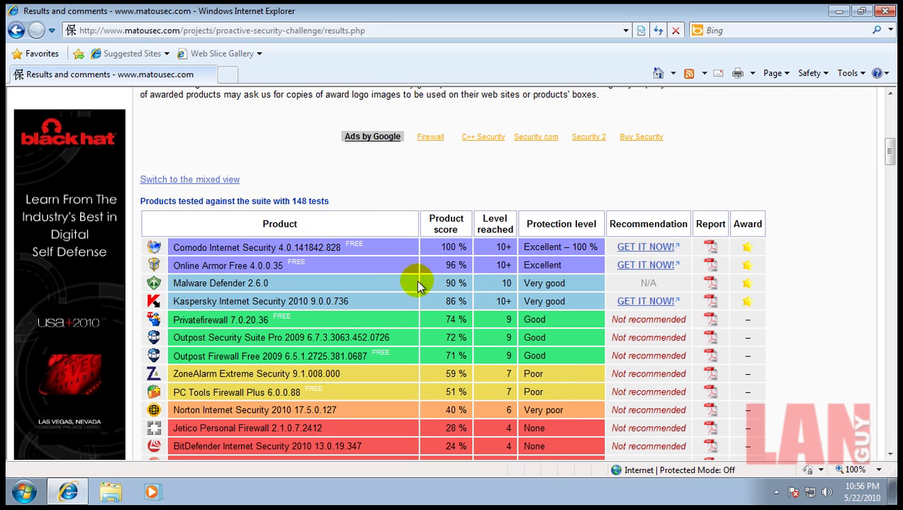
pyautogui.scroll(-2, 415, 280)
pyautogui.scroll(-2, 417, 285)
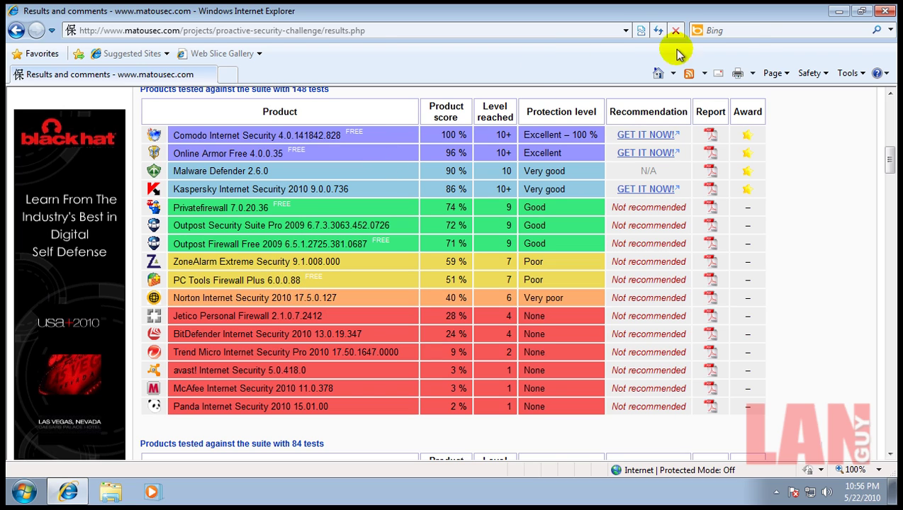
# Go to google.com in Internet Explorer
pyautogui.click(578, 27)
pyautogui.write('google.com')
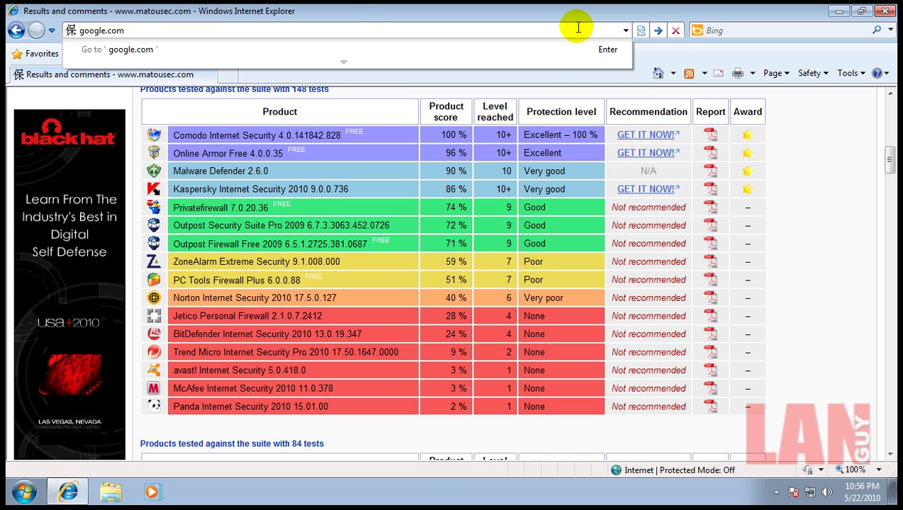
pyautogui.press('Return')
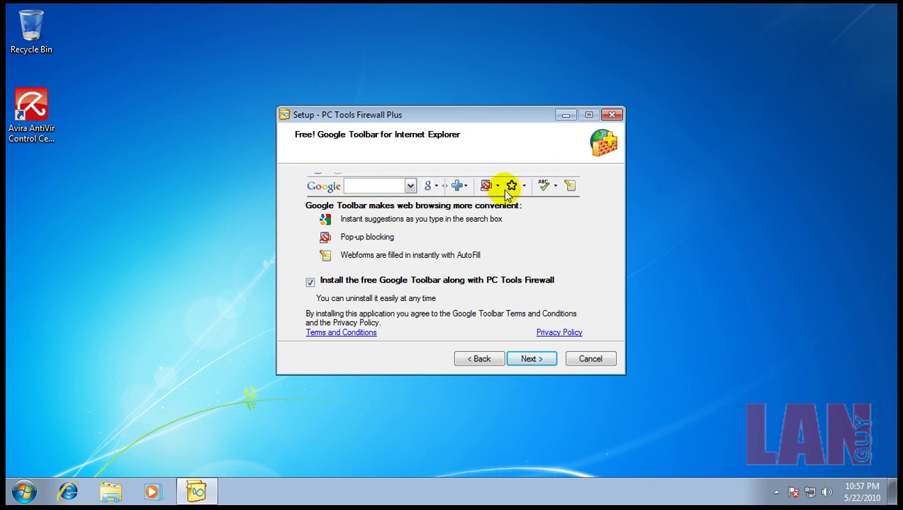
# Skip the Google Toolbar and Spyware Doctor offers, keep Normal User mode, and install
pyautogui.click(310, 283)
pyautogui.click(545, 359)
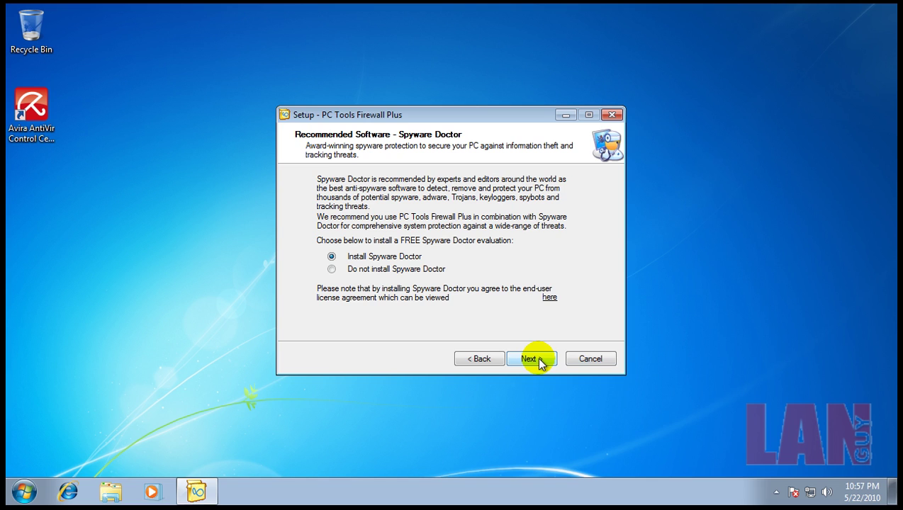
pyautogui.click(332, 269)
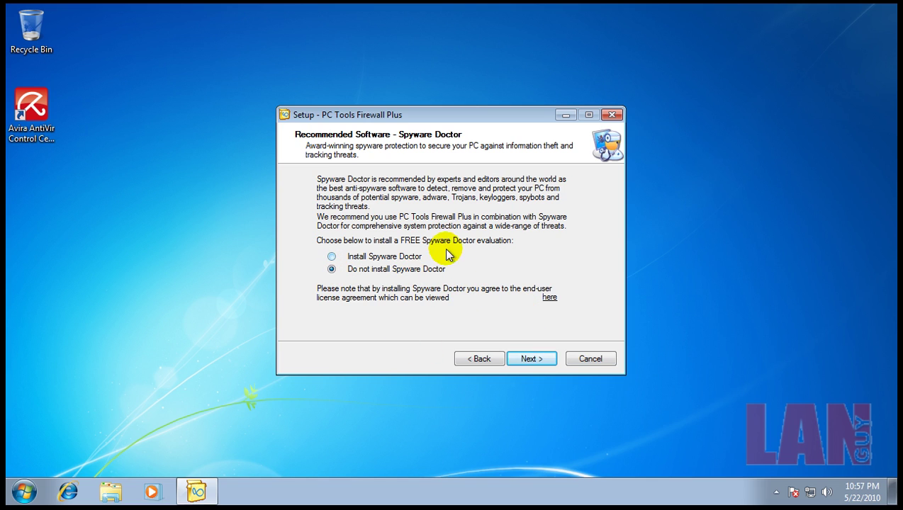
pyautogui.click(532, 357)
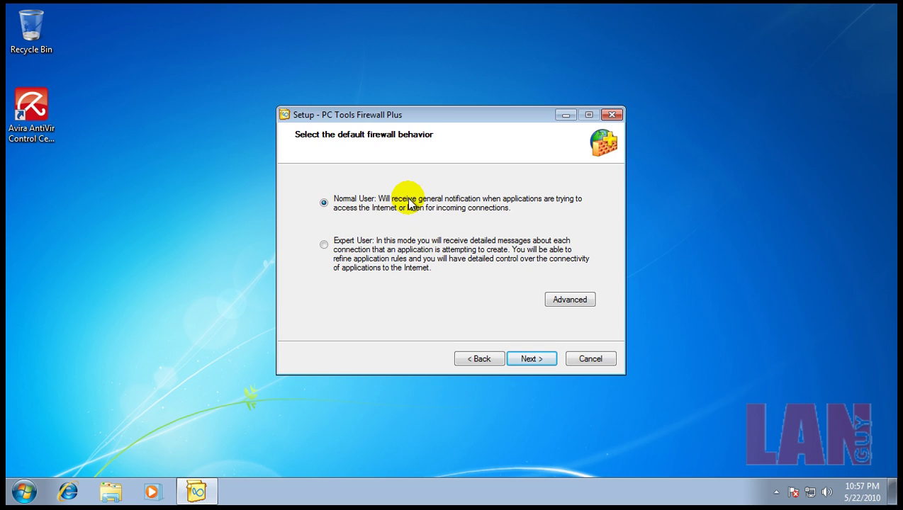
pyautogui.click(527, 361)
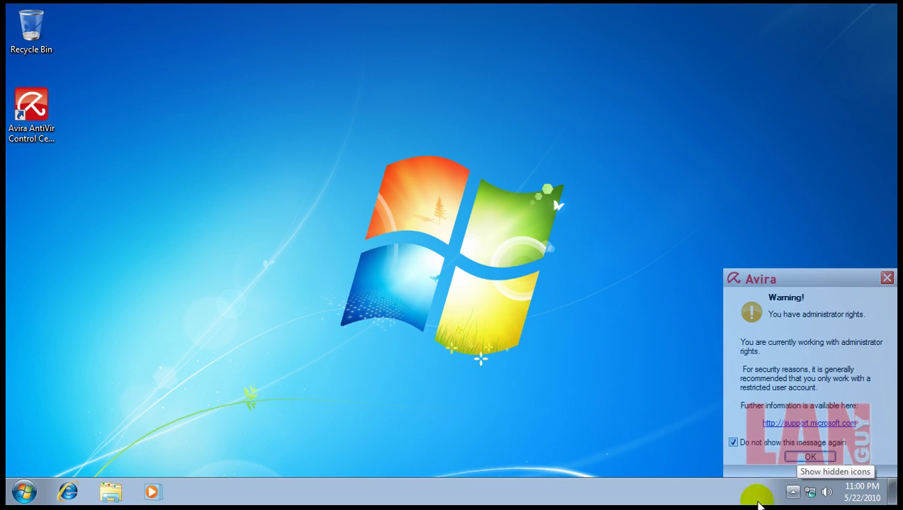
# Dismiss the Avira administrator-rights warning with OK and expand the tray's hidden icons
pyautogui.click(828, 278)
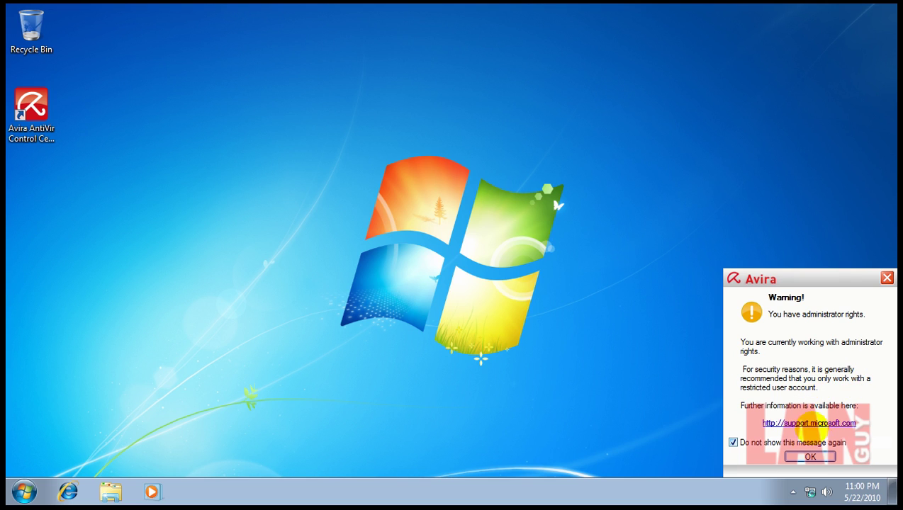
pyautogui.click(813, 457)
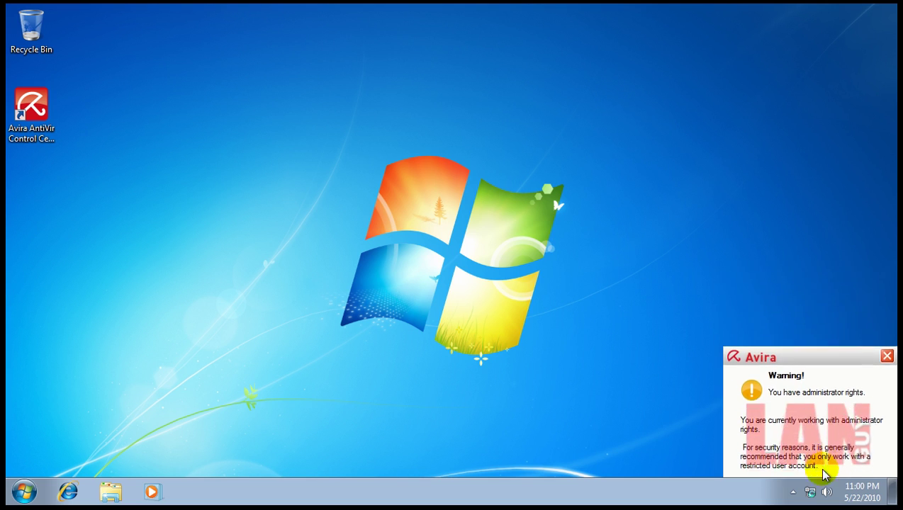
pyautogui.click(793, 492)
pyautogui.click(794, 492)
pyautogui.click(794, 493)
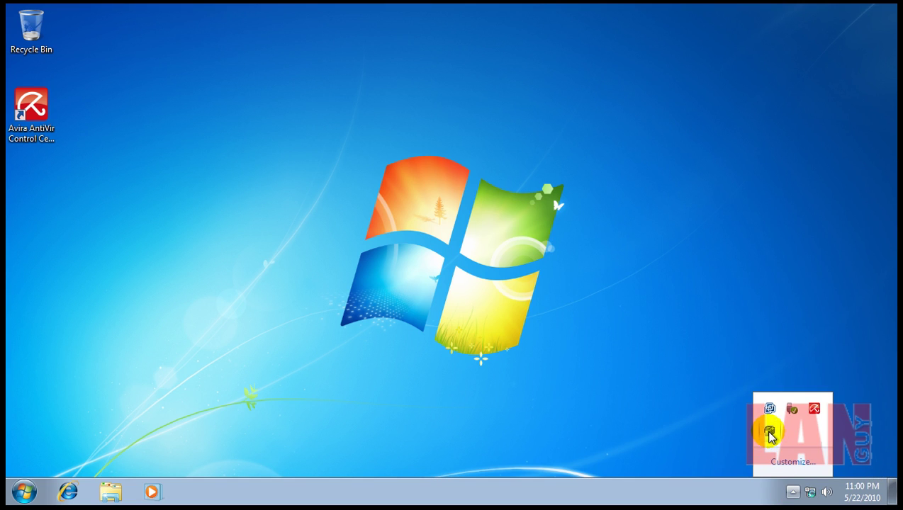
# Open Firewall Plus from the tray and apply Public trust to the detected WORKGROUP network
pyautogui.moveTo(770, 436); pyautogui.dragTo(589, 407)
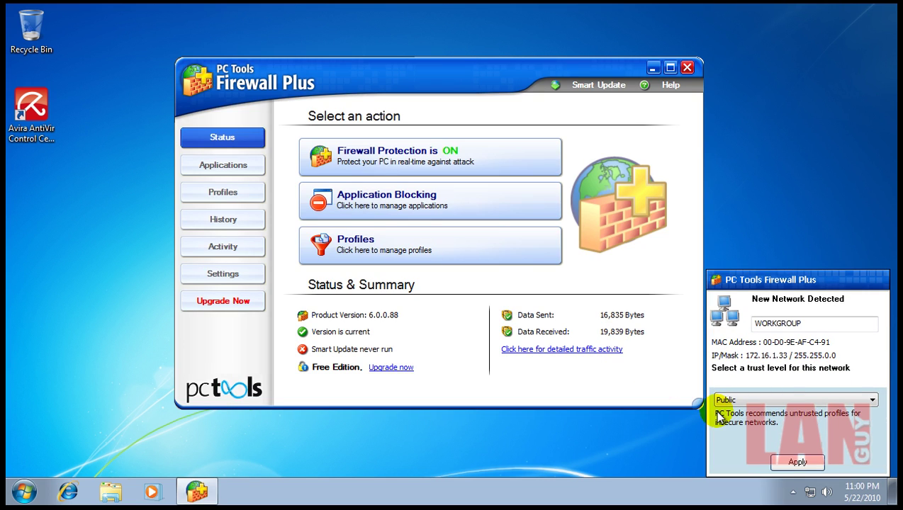
pyautogui.click(808, 461)
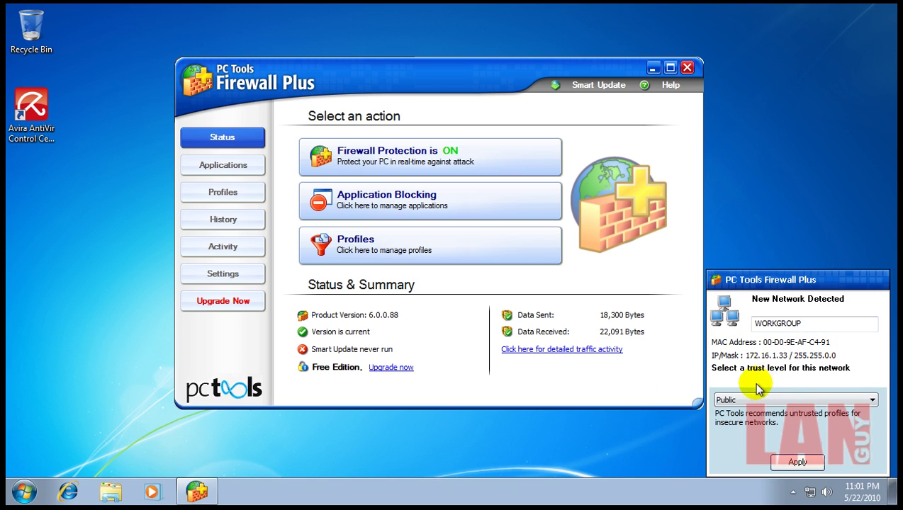
pyautogui.click(803, 401)
pyautogui.click(784, 418)
pyautogui.click(798, 464)
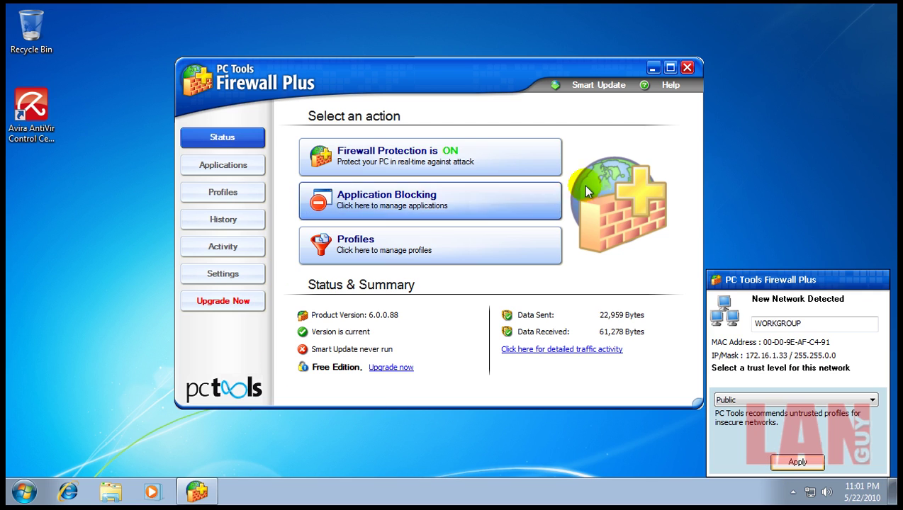
# Browse the Settings tabs: general, network, filtering, password protection, full screen and user mode
pyautogui.click(228, 274)
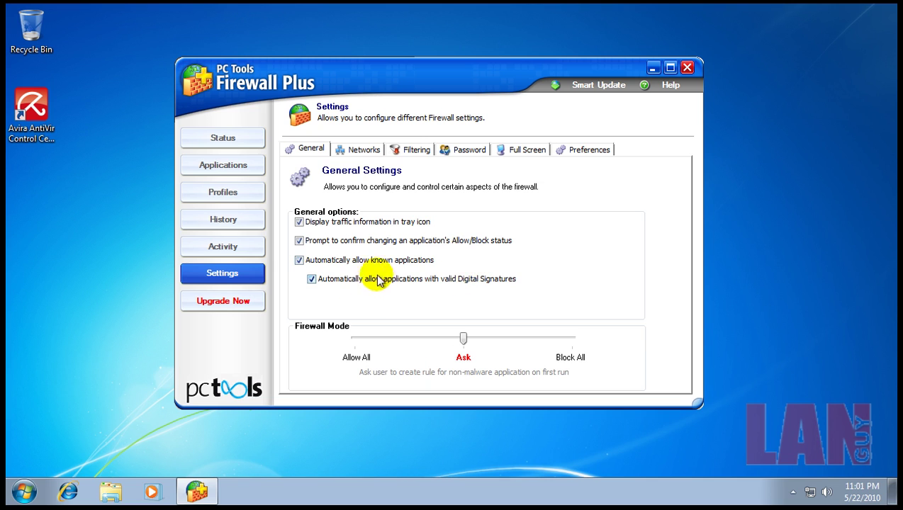
pyautogui.click(364, 151)
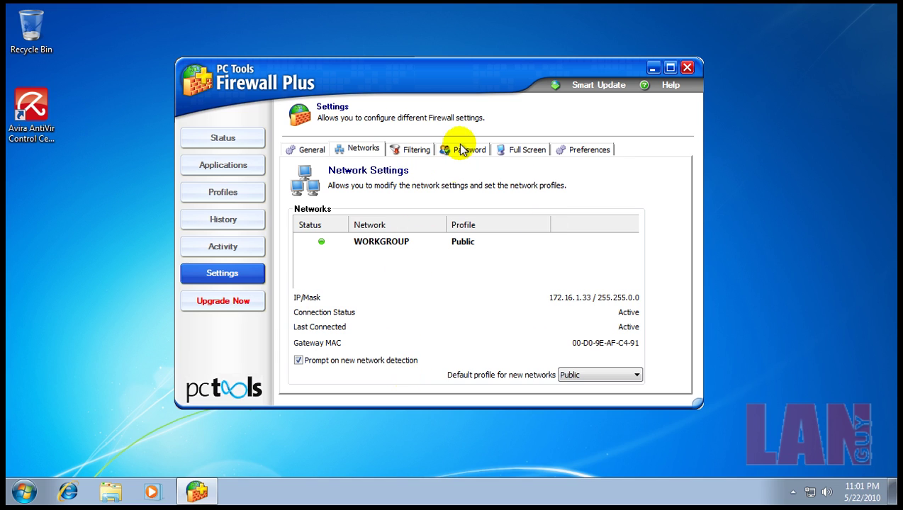
pyautogui.click(419, 152)
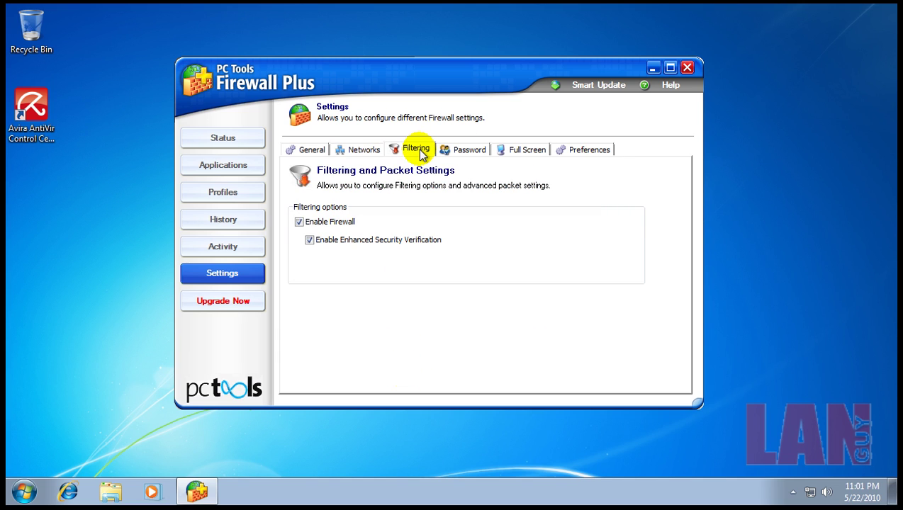
pyautogui.click(368, 151)
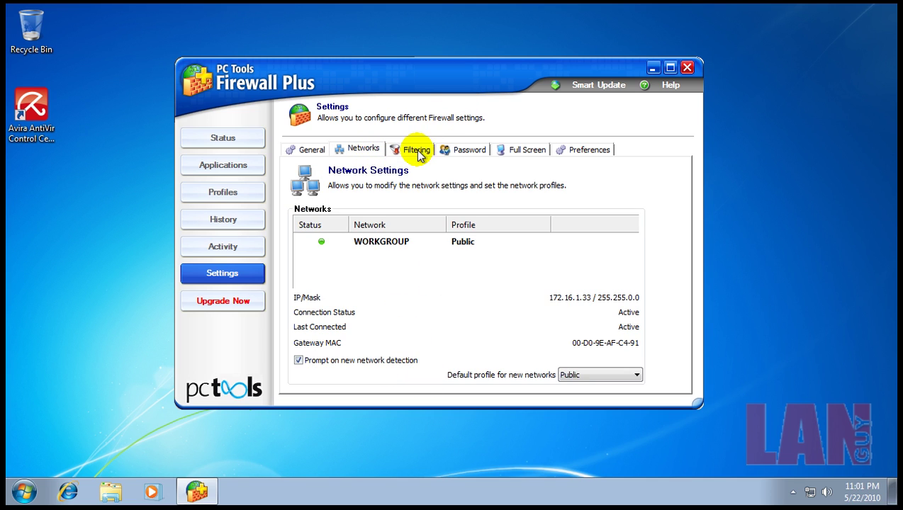
pyautogui.click(417, 150)
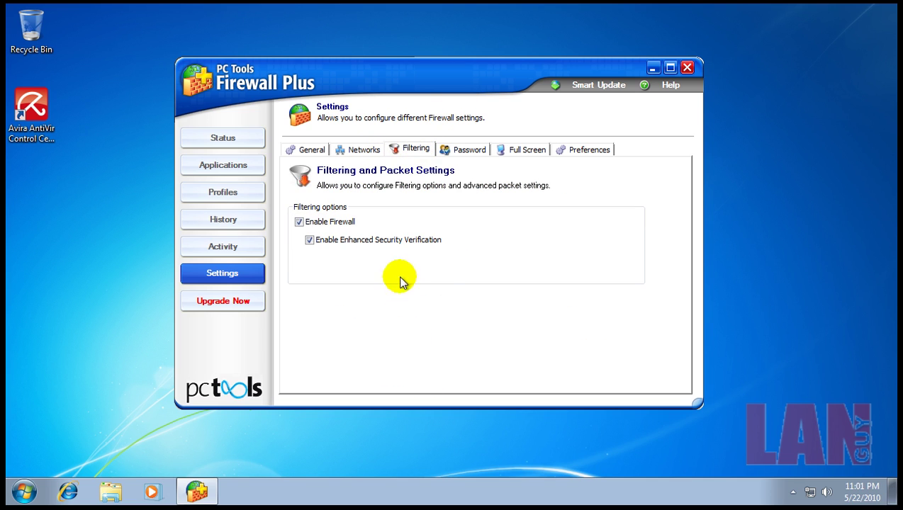
pyautogui.click(469, 150)
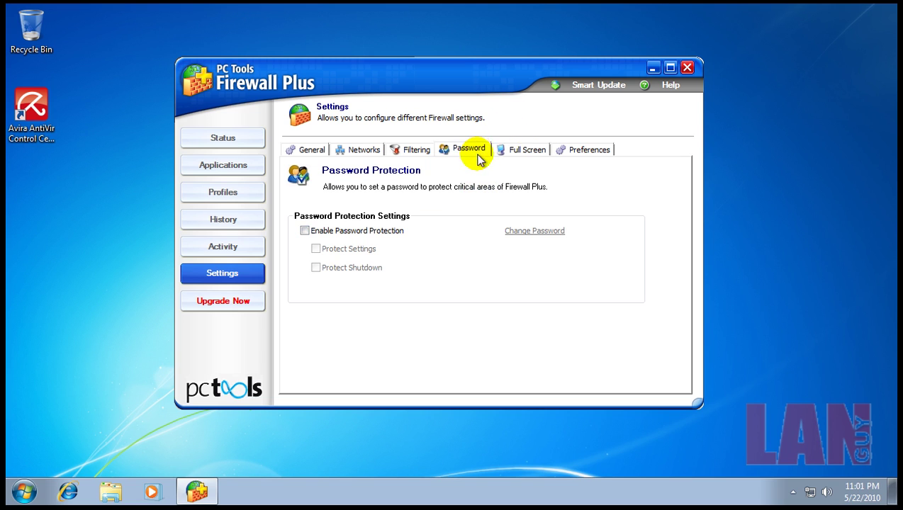
pyautogui.click(530, 151)
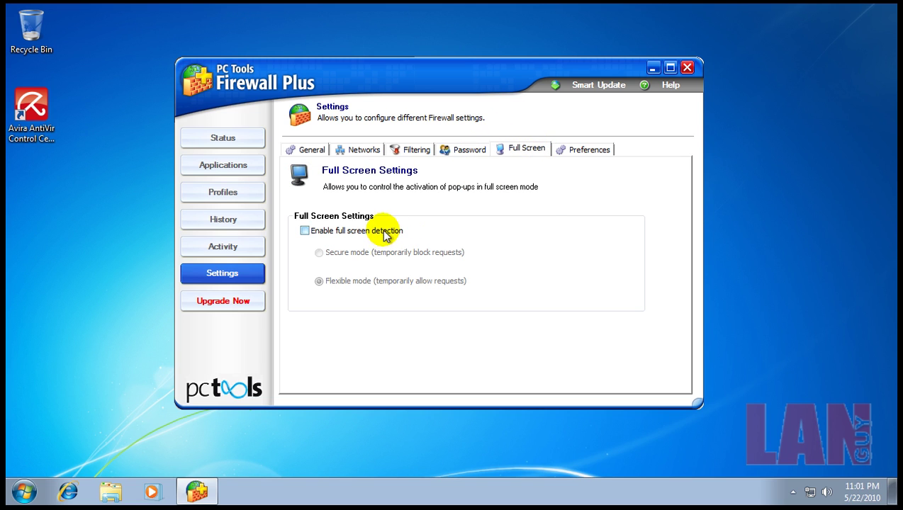
pyautogui.click(599, 152)
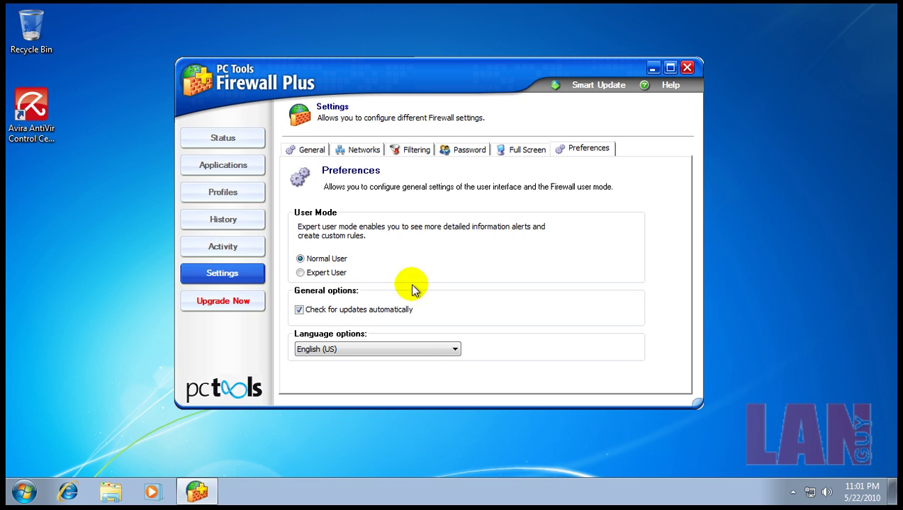
pyautogui.click(300, 154)
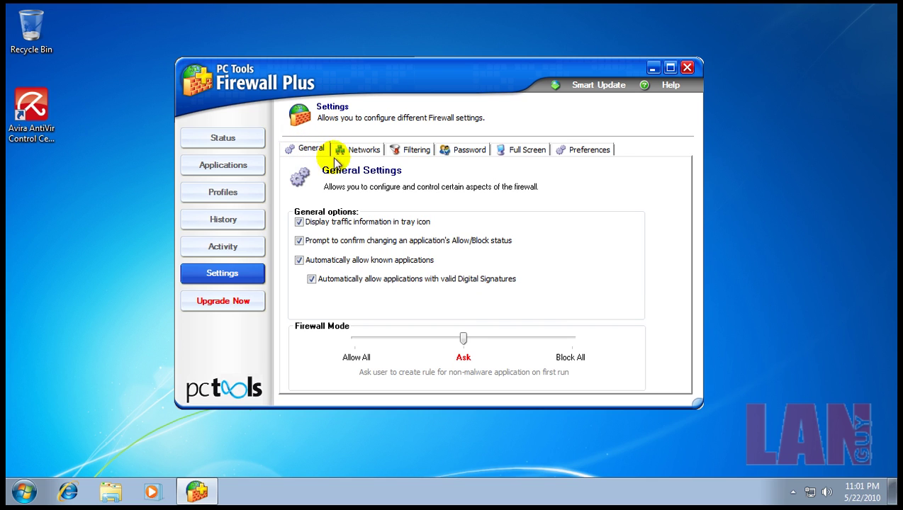
pyautogui.click(360, 152)
pyautogui.click(414, 150)
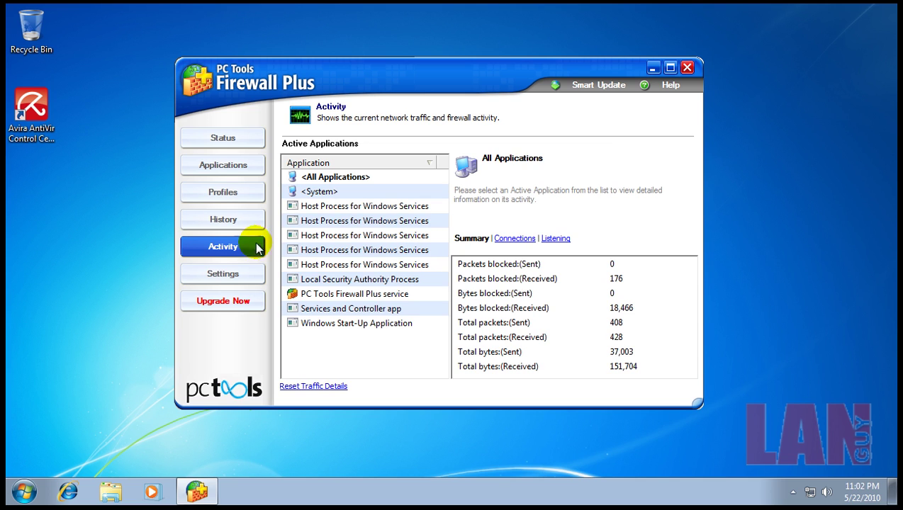
# View the History, Profiles, Applications and Status pages, then close the firewall window
pyautogui.click(212, 220)
pyautogui.click(225, 194)
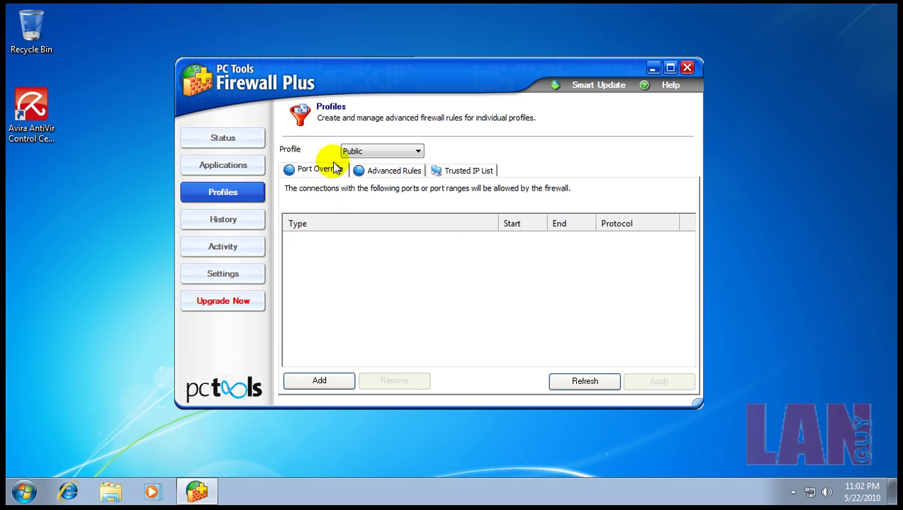
pyautogui.click(233, 171)
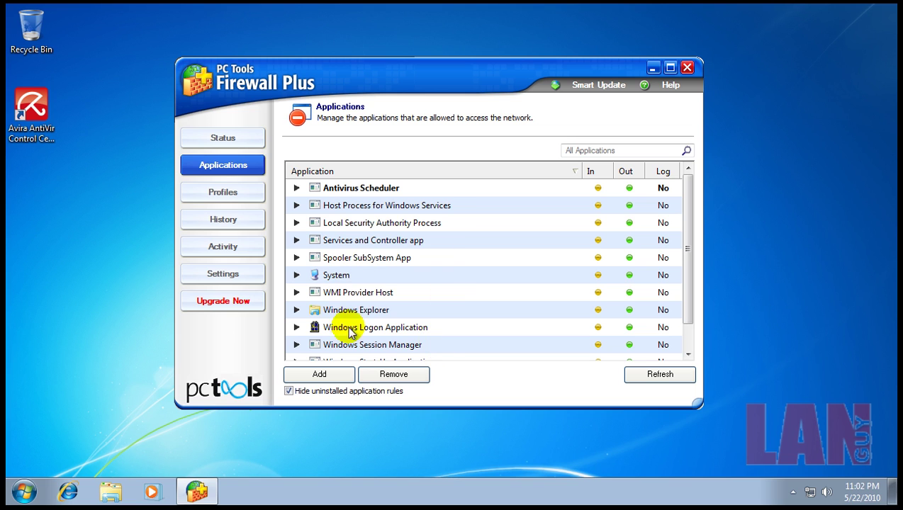
pyautogui.click(228, 138)
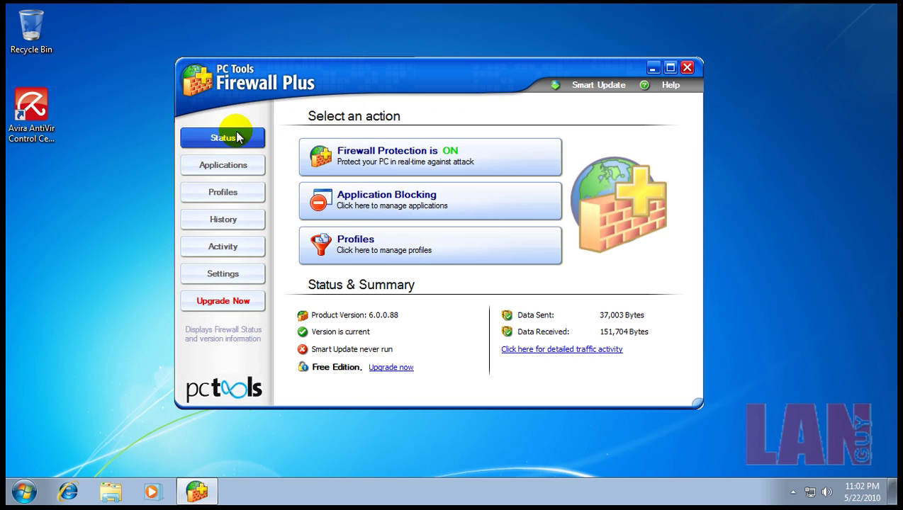
pyautogui.click(686, 68)
pyautogui.click(36, 479)
# In Control Panel's Category view, check Action Center's Security section for PC Tools firewall and AntiVir protection
pyautogui.click(253, 352)
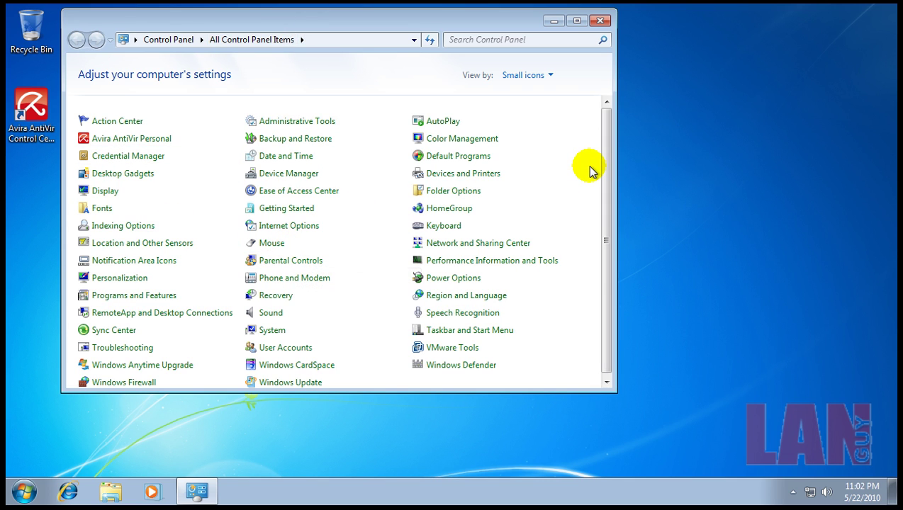
pyautogui.click(539, 76)
pyautogui.click(527, 92)
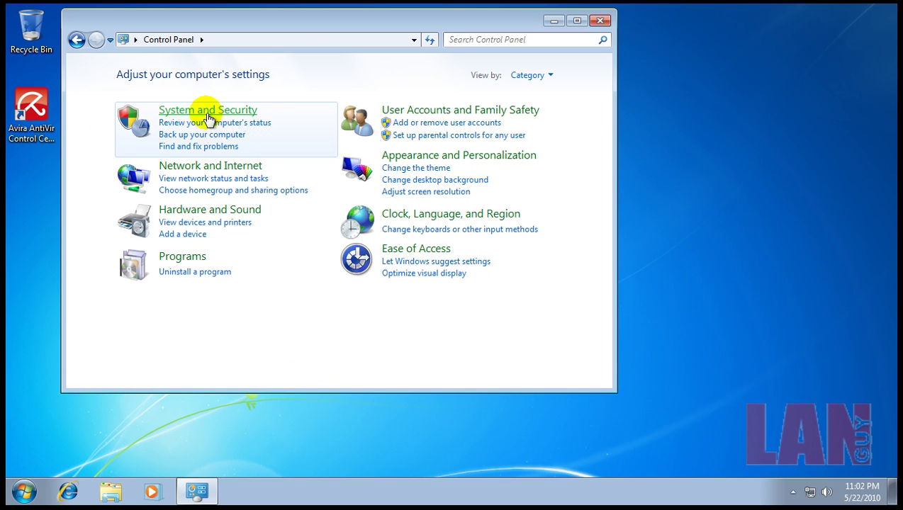
pyautogui.click(207, 112)
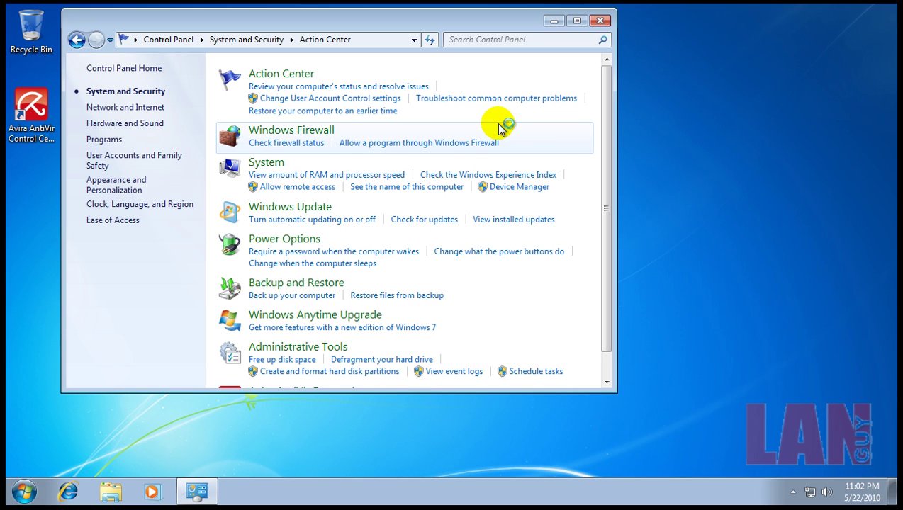
pyautogui.click(580, 126)
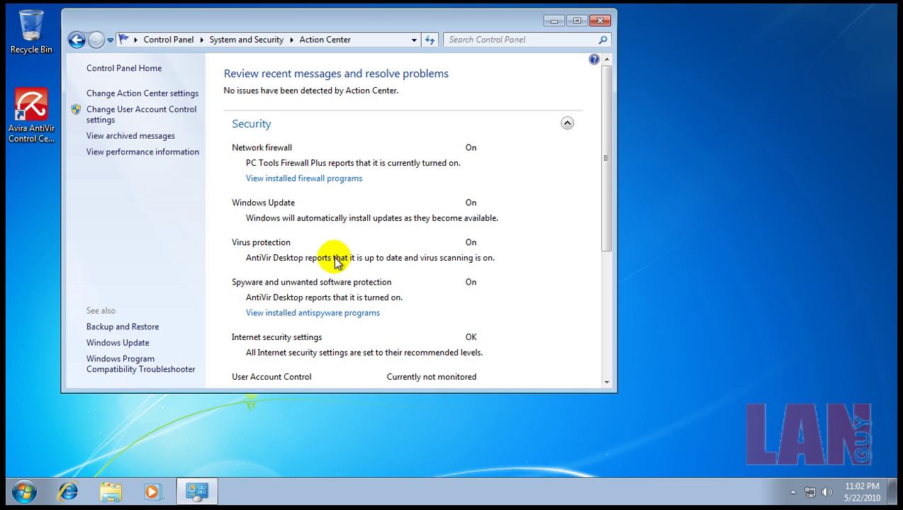
pyautogui.moveTo(605, 218); pyautogui.dragTo(605, 262)
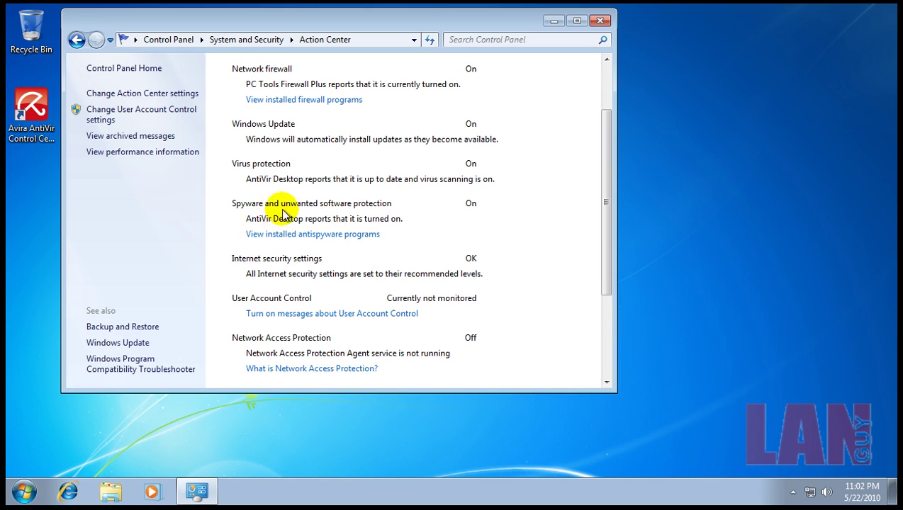
pyautogui.click(599, 20)
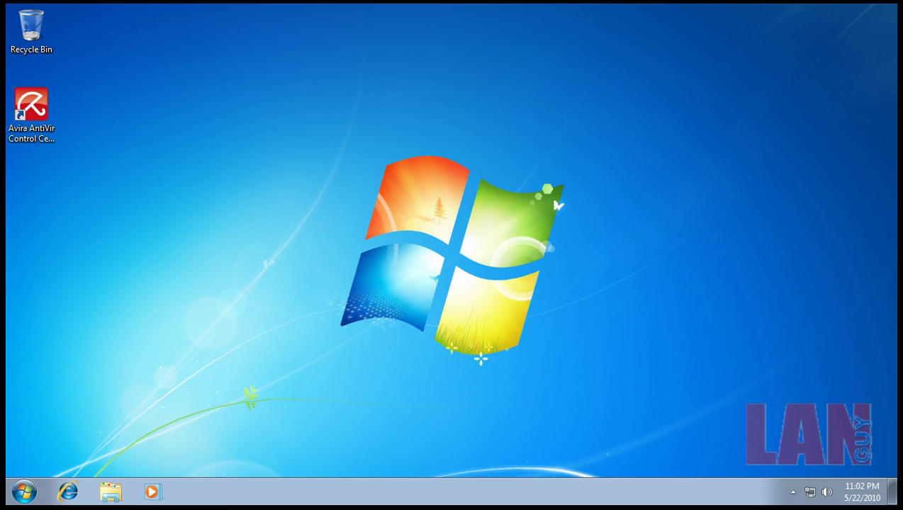
pyautogui.click(792, 492)
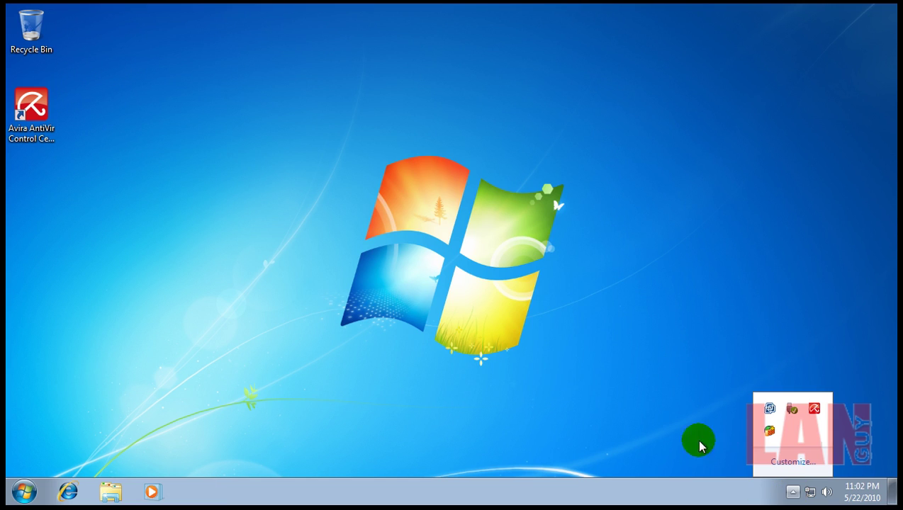
pyautogui.click(664, 398)
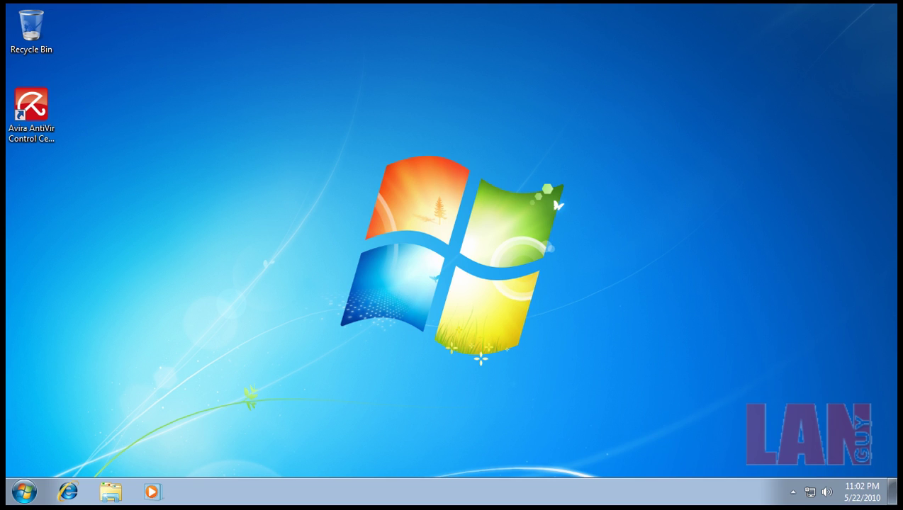
pyautogui.click(778, 448)
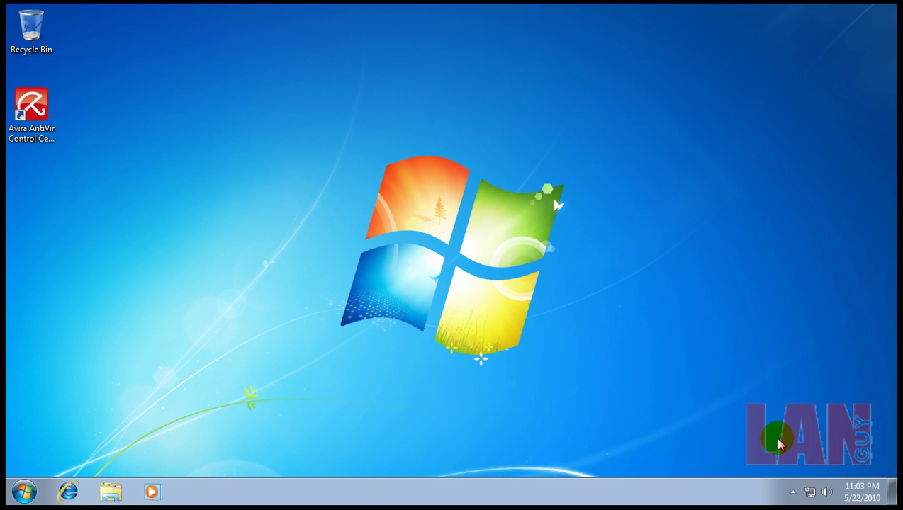